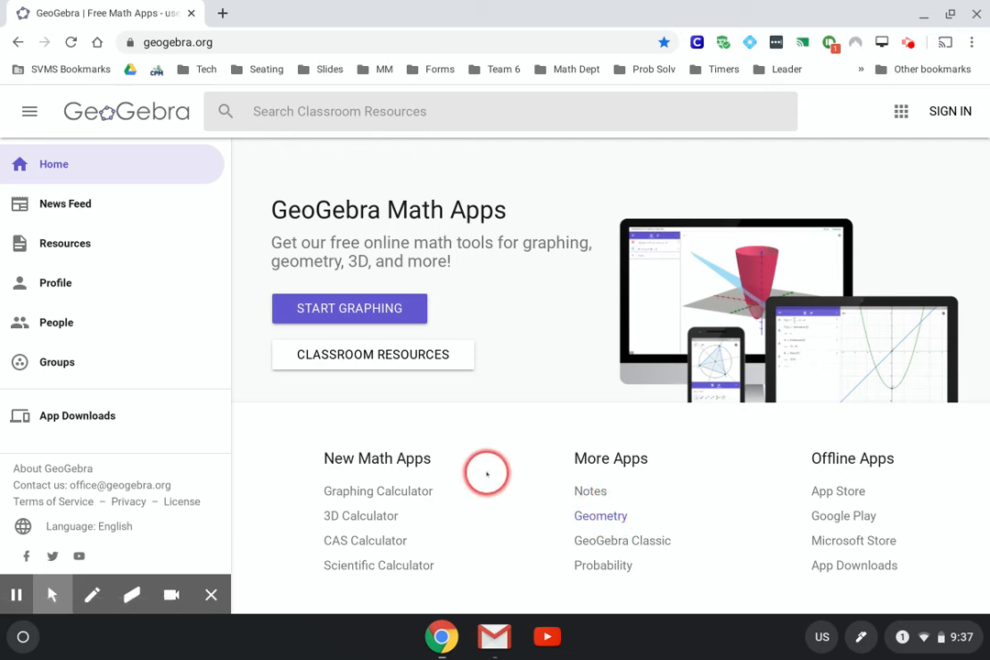
Search the classroom resources for "trigonometry".
{"action": "scroll", "coordinate": [486, 473], "scroll_direction": "down", "scroll_amount": 2}
{"action": "scroll", "coordinate": [496, 472], "scroll_direction": "down", "scroll_amount": 5}
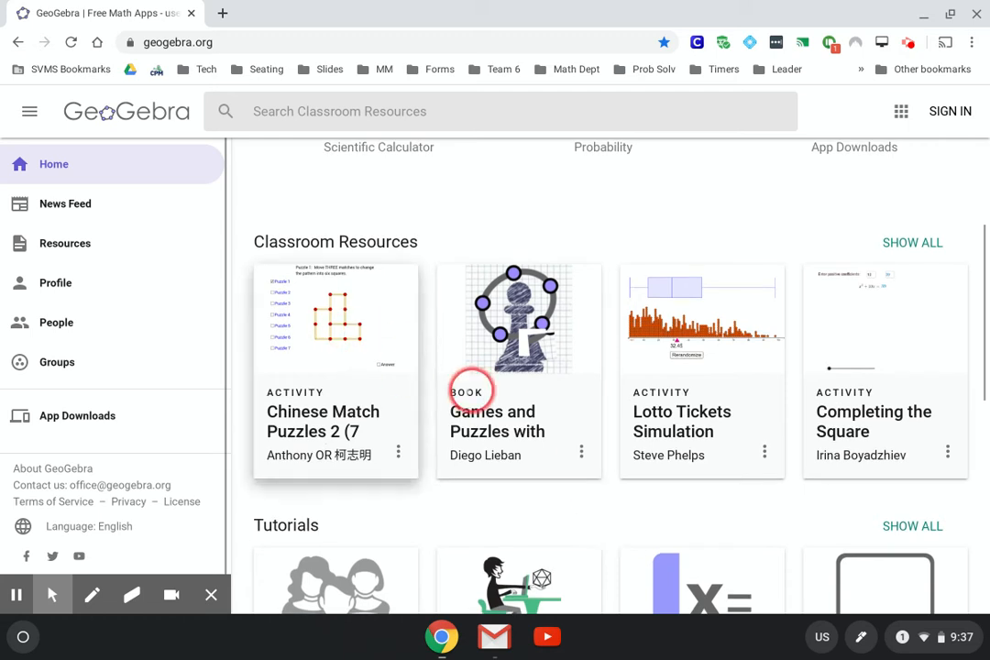
{"action": "scroll", "coordinate": [751, 463], "scroll_direction": "down", "scroll_amount": 1}
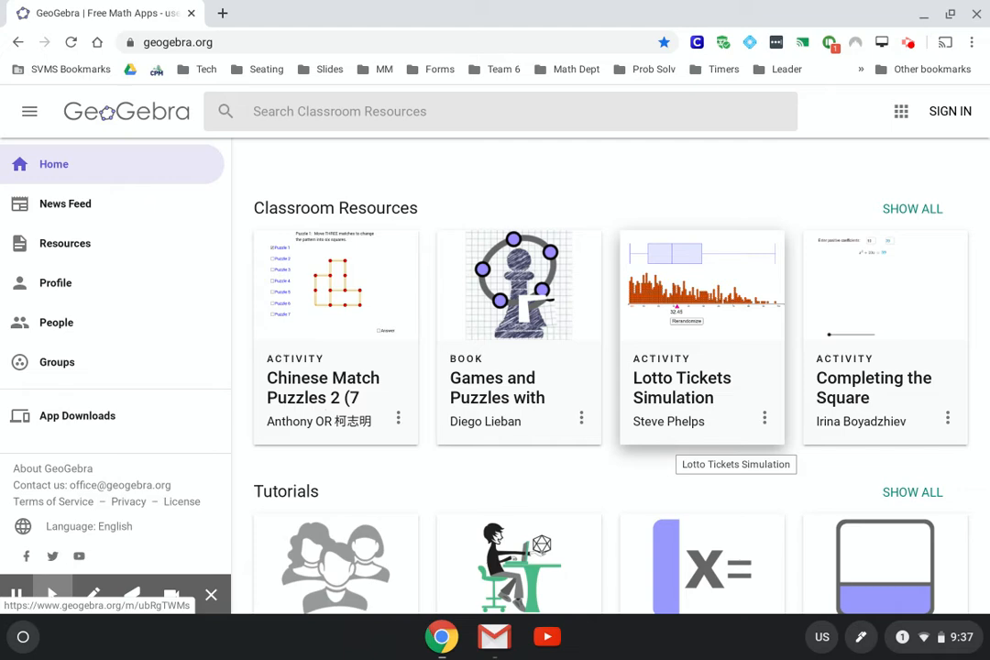
{"action": "scroll", "coordinate": [663, 444], "scroll_direction": "up", "scroll_amount": 5}
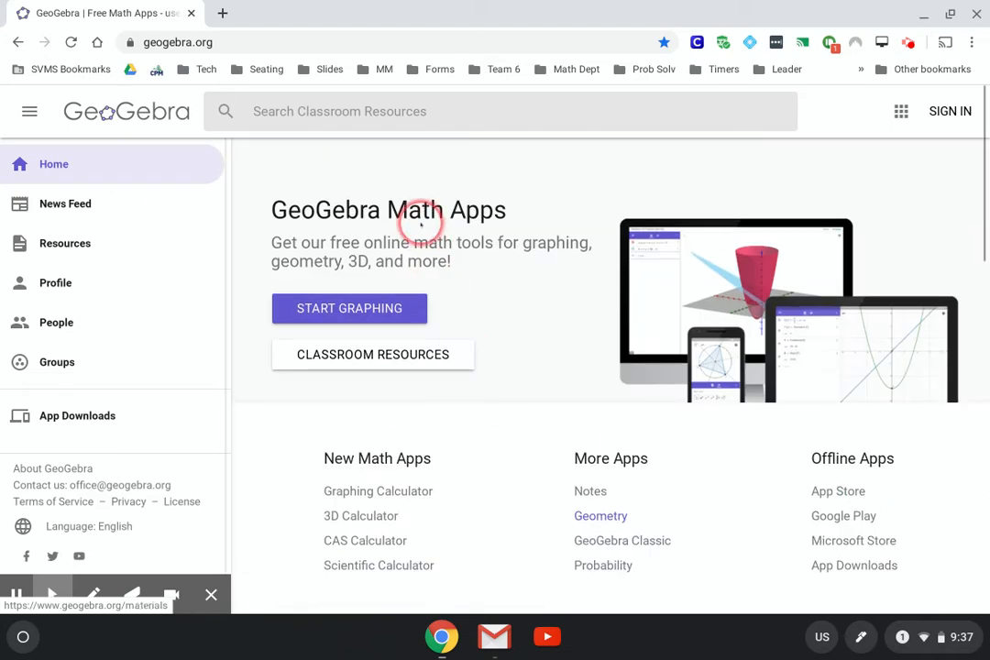
{"action": "left_click", "coordinate": [396, 118]}
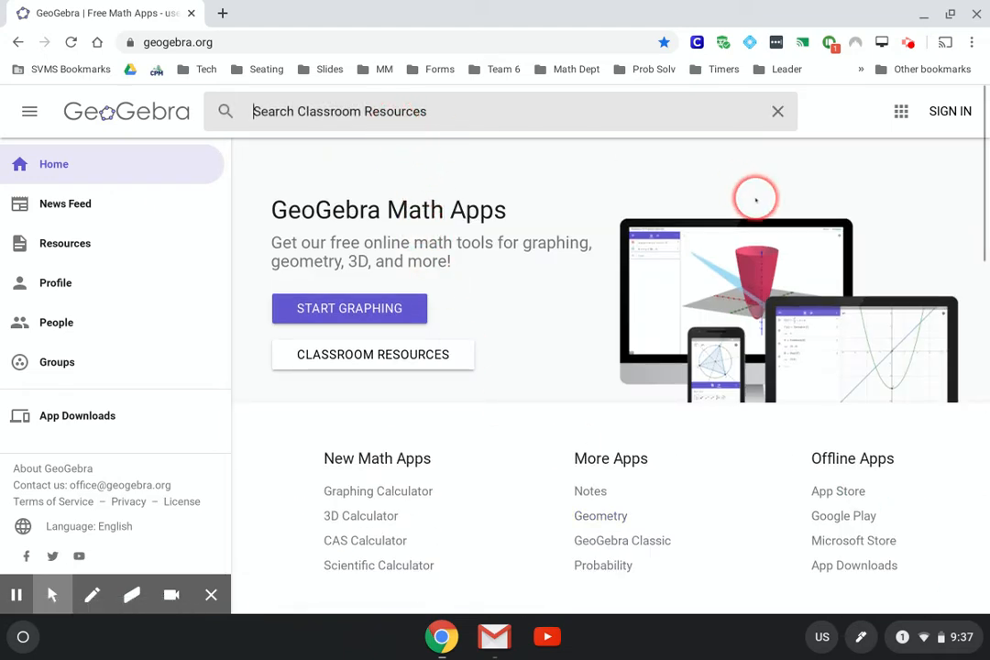
{"action": "type", "text": "trigonomer"}
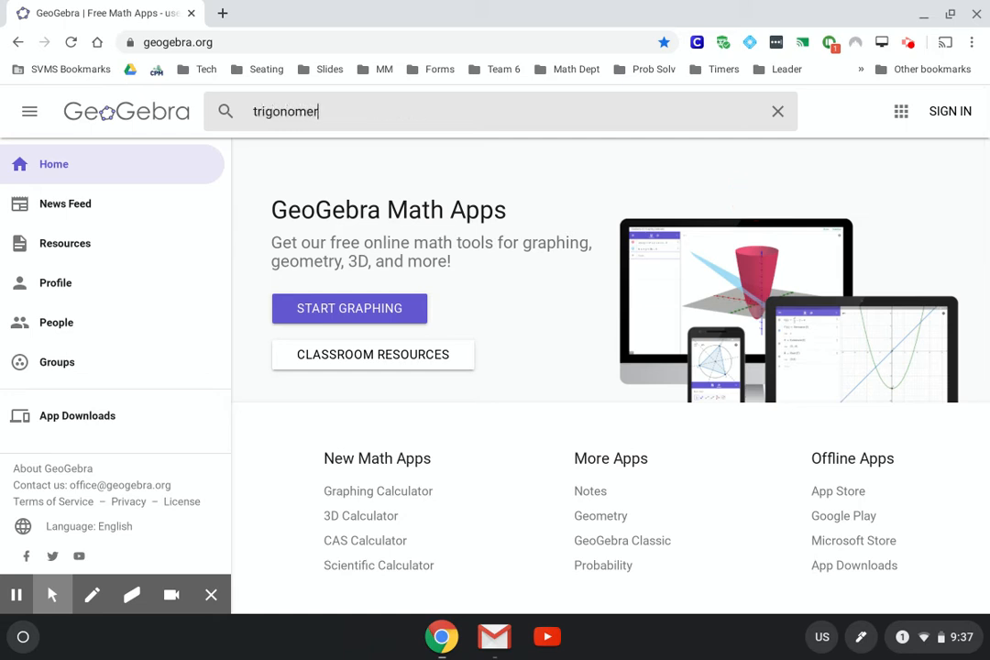
{"action": "key", "text": "Return"}
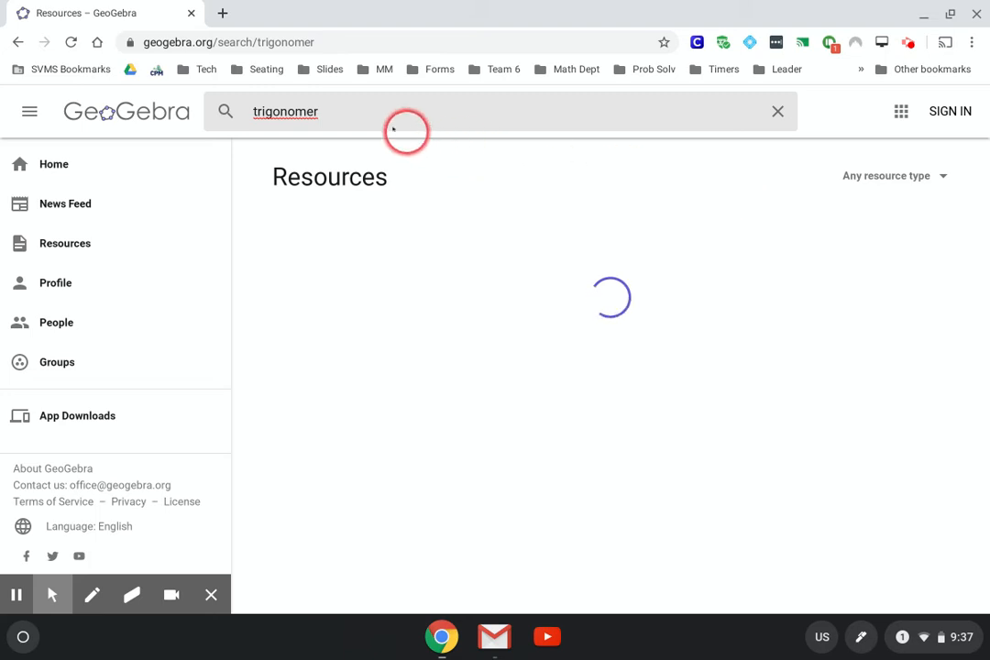
{"action": "left_click", "coordinate": [358, 112]}
{"action": "key", "text": "BackSpace"}
{"action": "key", "text": "BackSpace"}
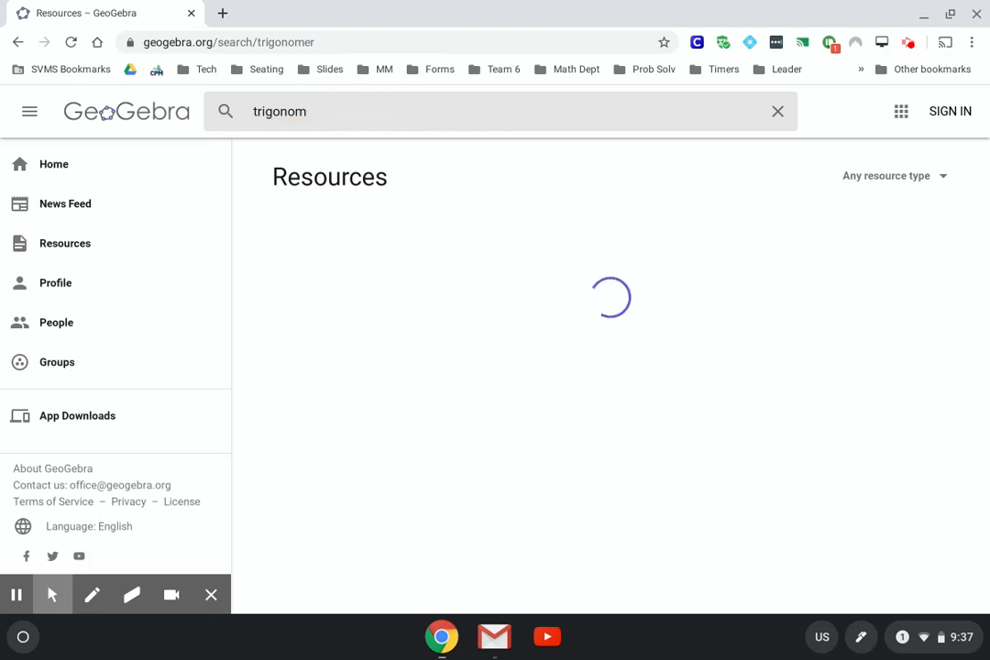
{"action": "type", "text": "etry"}
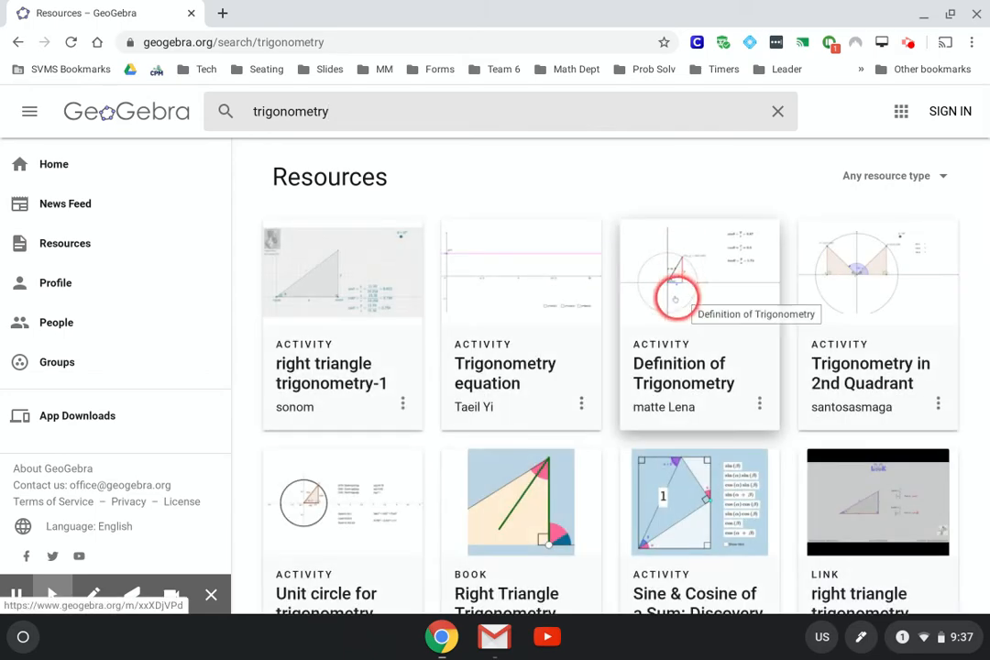
Look through the trigonometry resources, clear the search and return to the GeoGebra home page.
{"action": "scroll", "coordinate": [677, 300], "scroll_direction": "down", "scroll_amount": 2}
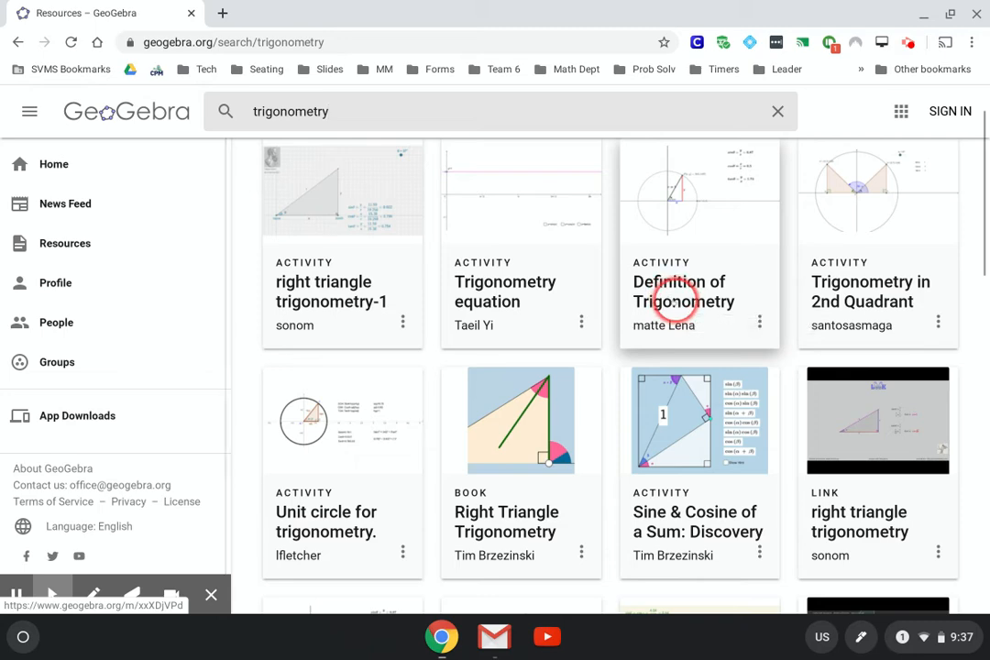
{"action": "scroll", "coordinate": [688, 318], "scroll_direction": "down", "scroll_amount": 2}
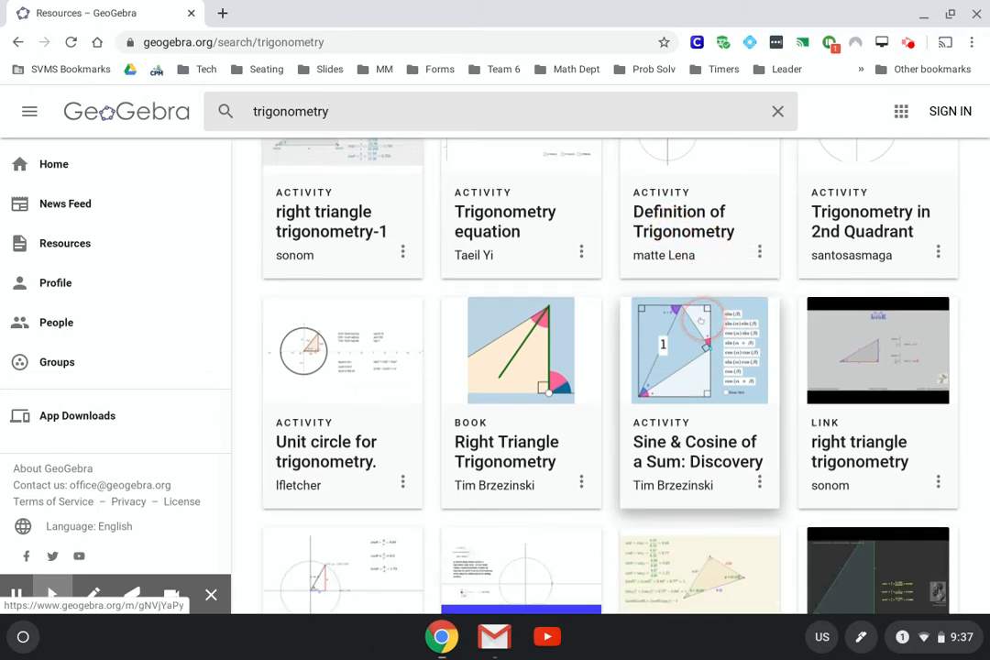
{"action": "scroll", "coordinate": [686, 334], "scroll_direction": "down", "scroll_amount": 10}
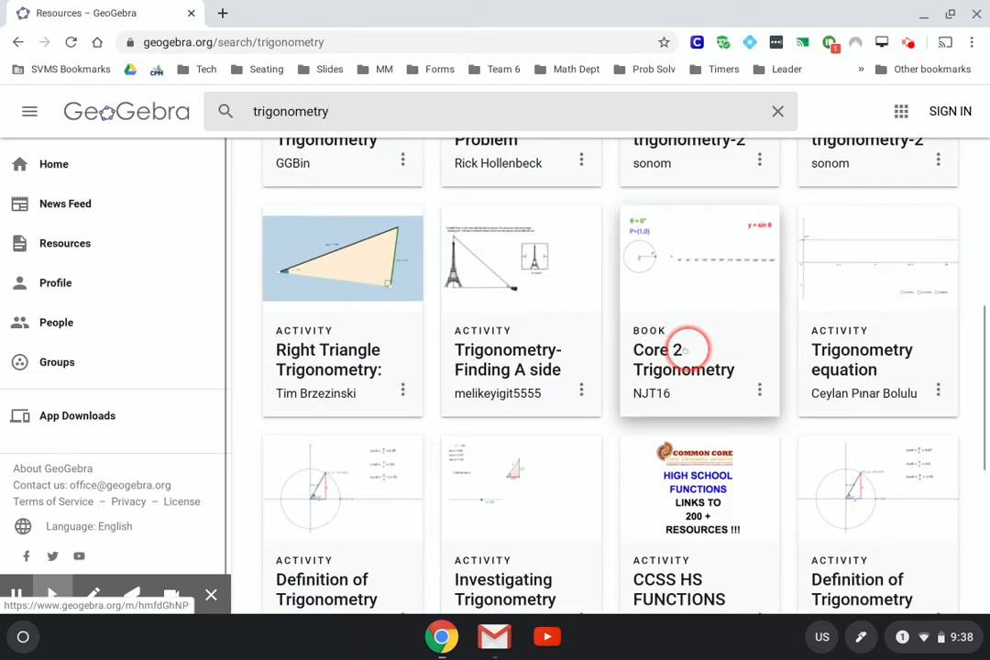
{"action": "scroll", "coordinate": [686, 348], "scroll_direction": "up", "scroll_amount": 10}
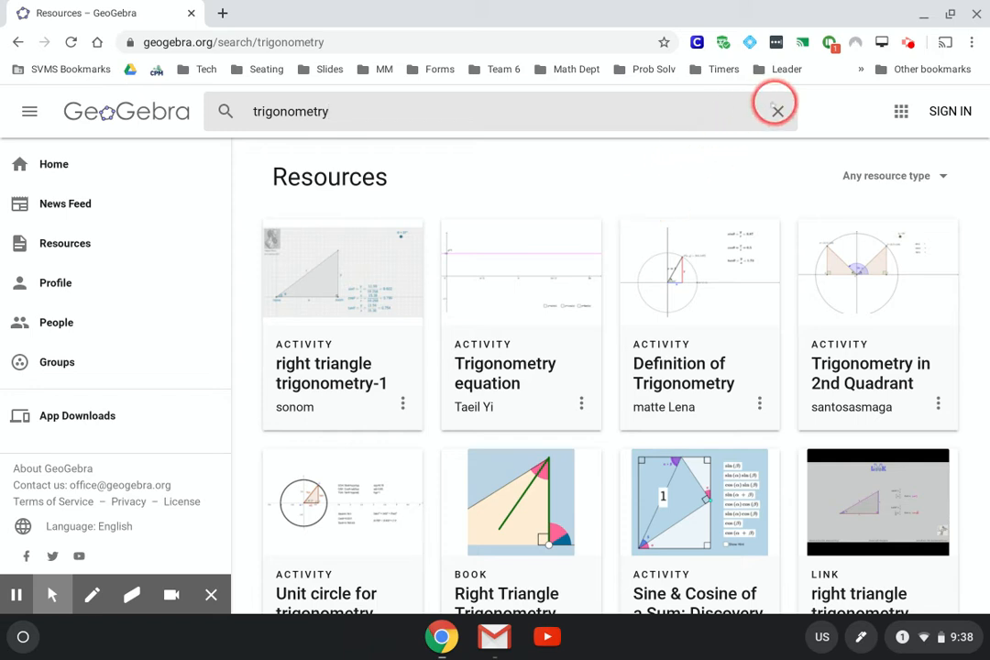
{"action": "left_click", "coordinate": [777, 108]}
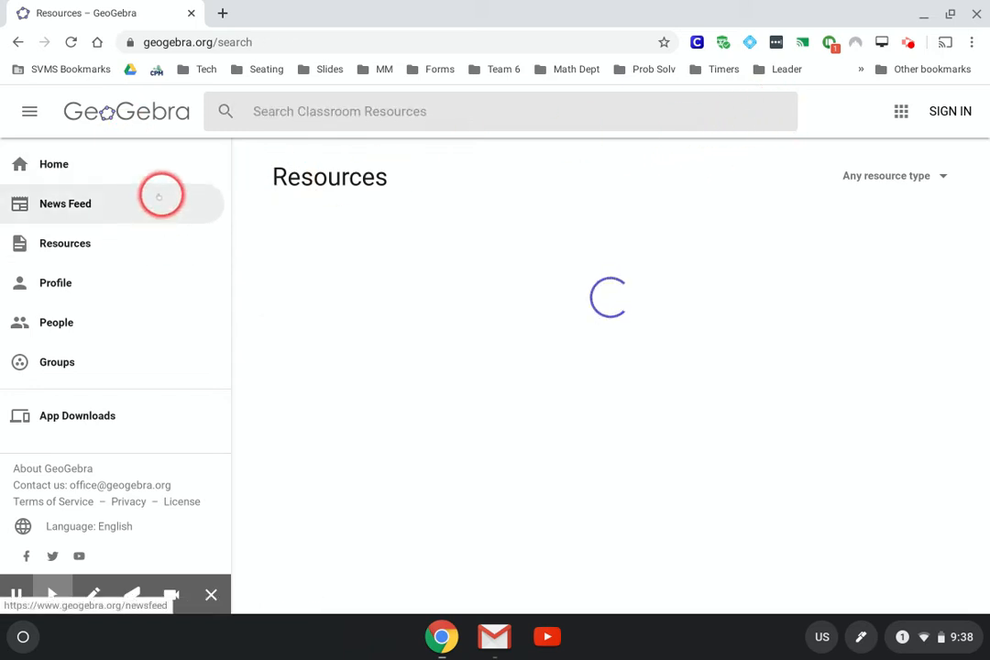
{"action": "left_click", "coordinate": [17, 42]}
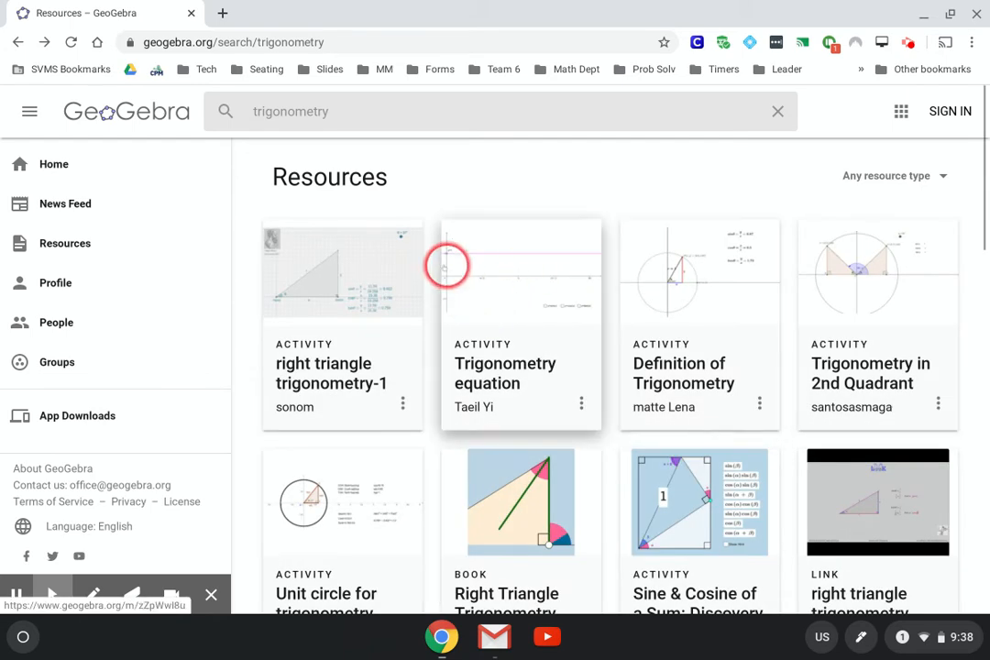
{"action": "left_click", "coordinate": [18, 41]}
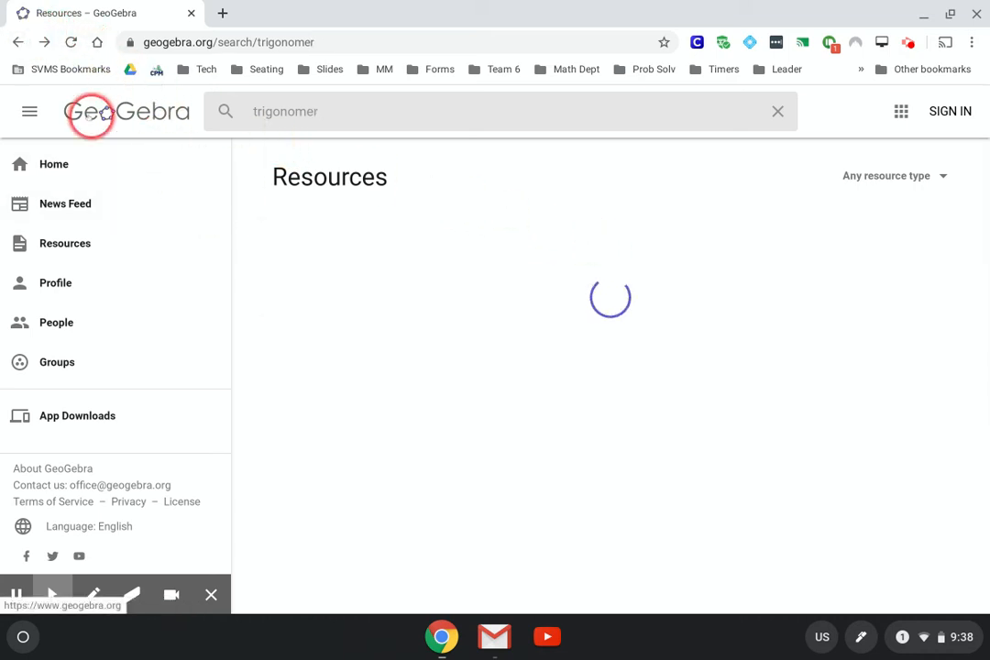
{"action": "left_click", "coordinate": [88, 112]}
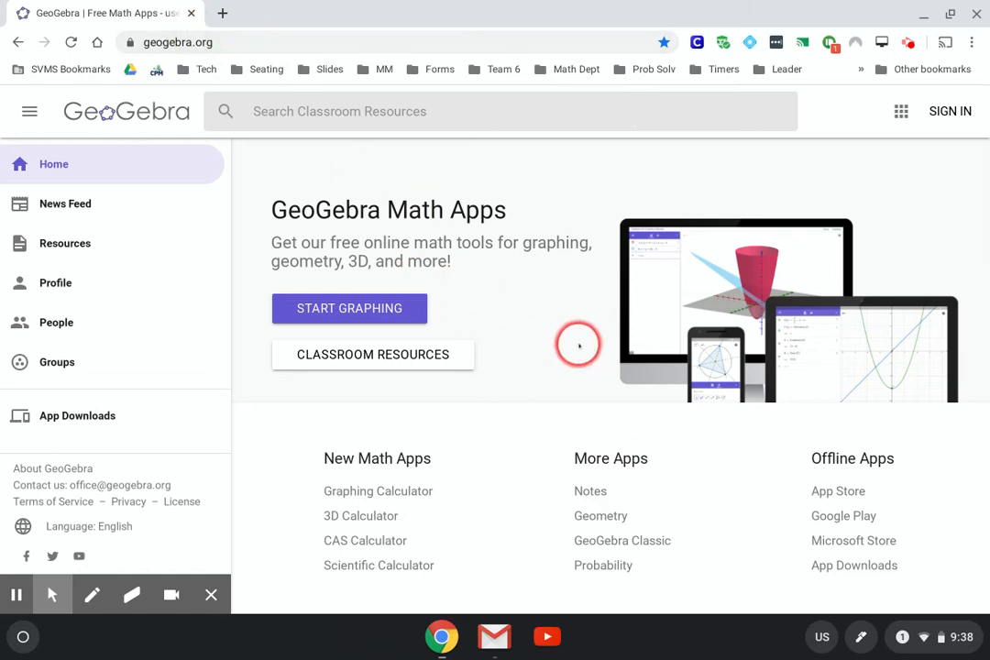
Open the Geometry app and draw a gently rising line through two points, A and B, across the lower part of the canvas.
{"action": "left_click", "coordinate": [614, 517]}
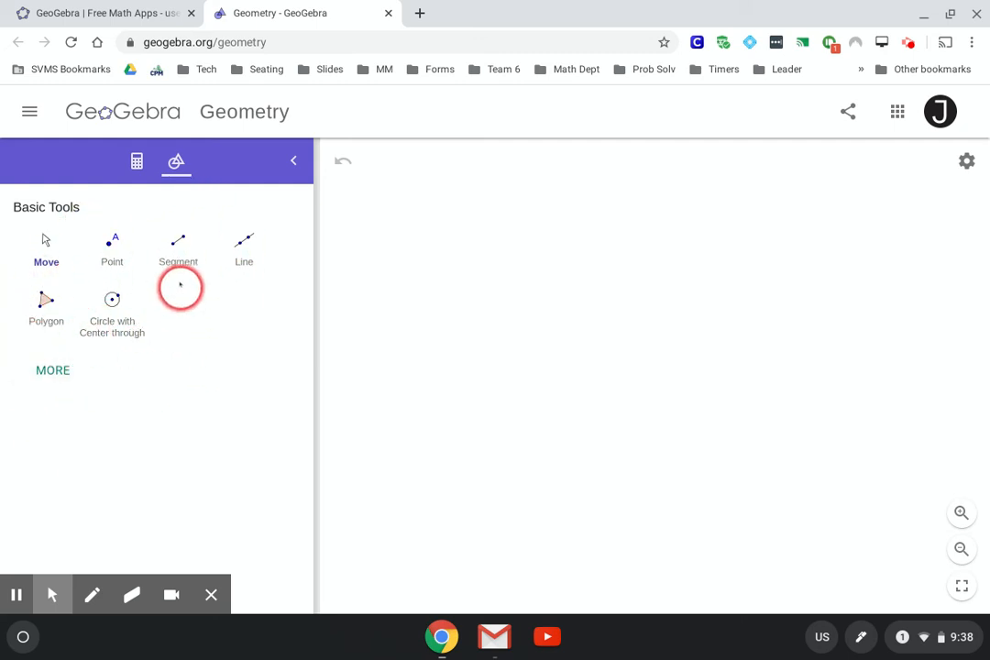
{"action": "left_click", "coordinate": [247, 241]}
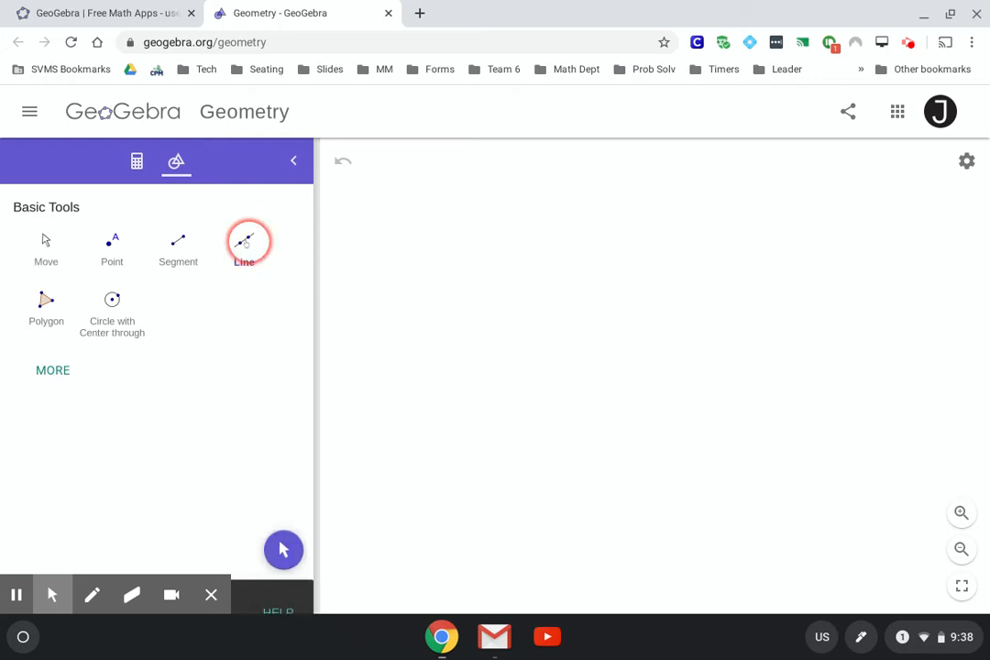
{"action": "left_click", "coordinate": [403, 453]}
{"action": "left_click", "coordinate": [836, 395]}
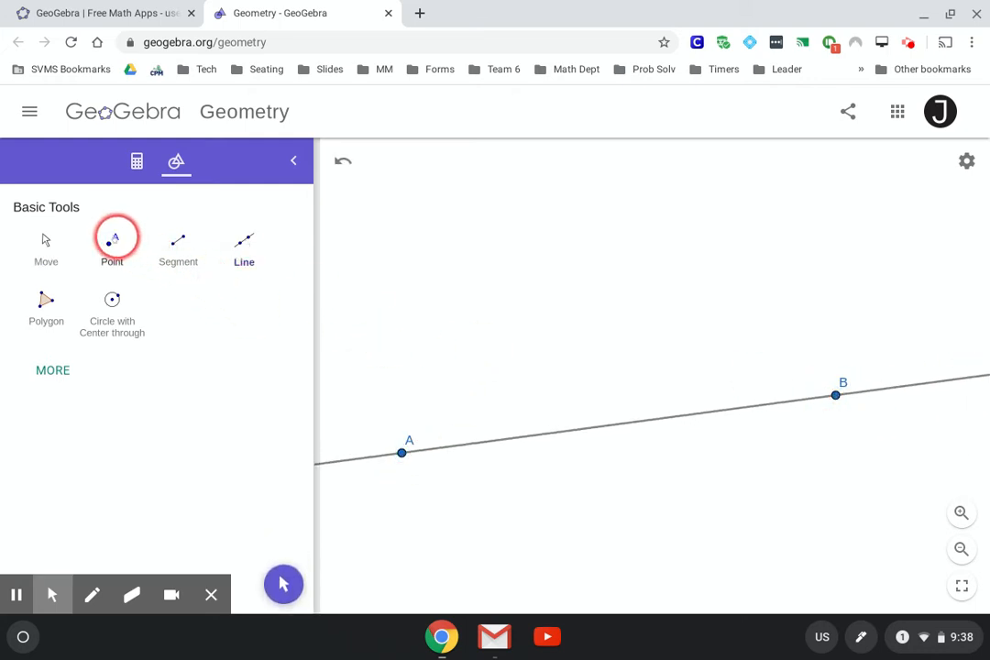
Place a free point C well above the line, between points A and B horizontally.
{"action": "left_click", "coordinate": [112, 242]}
{"action": "left_click", "coordinate": [585, 213]}
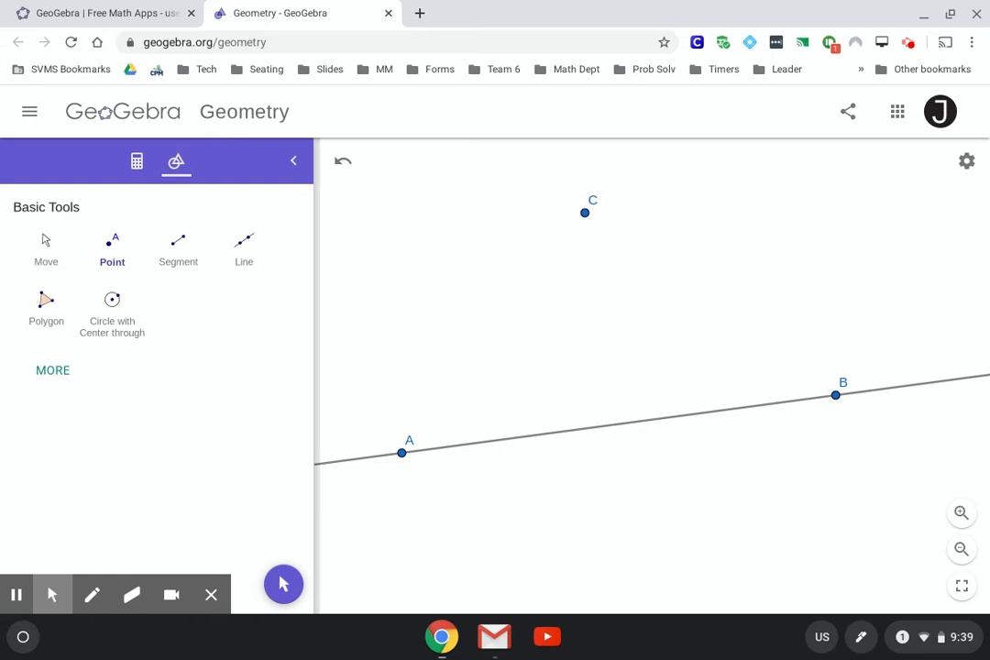
{"action": "left_click", "coordinate": [606, 425]}
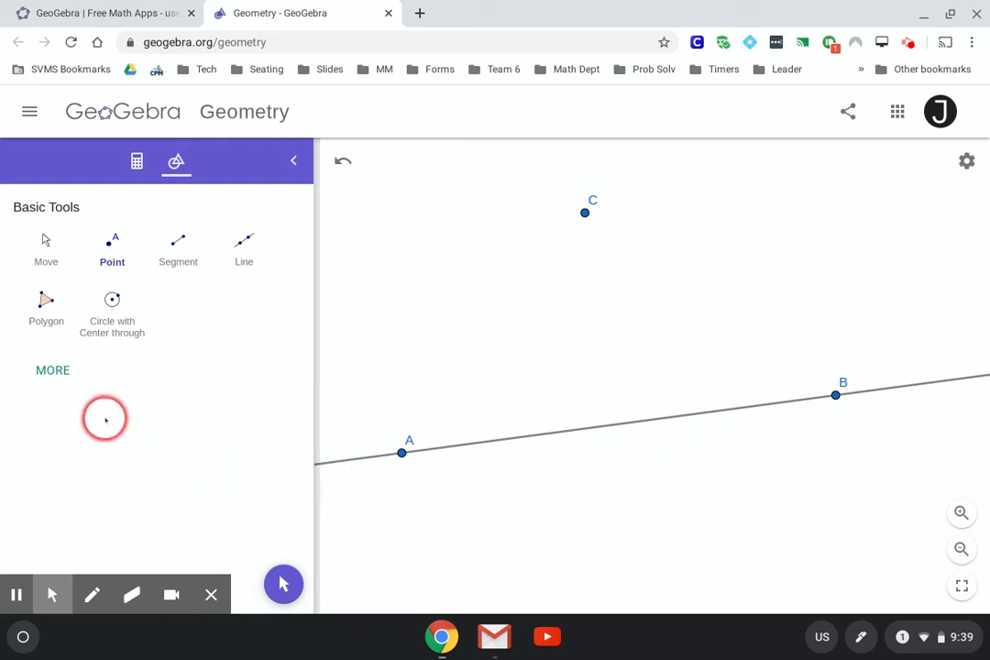
Expand the toolset to its full range and look through the categories for the Compass tool among the circle tools.
{"action": "left_click", "coordinate": [63, 368]}
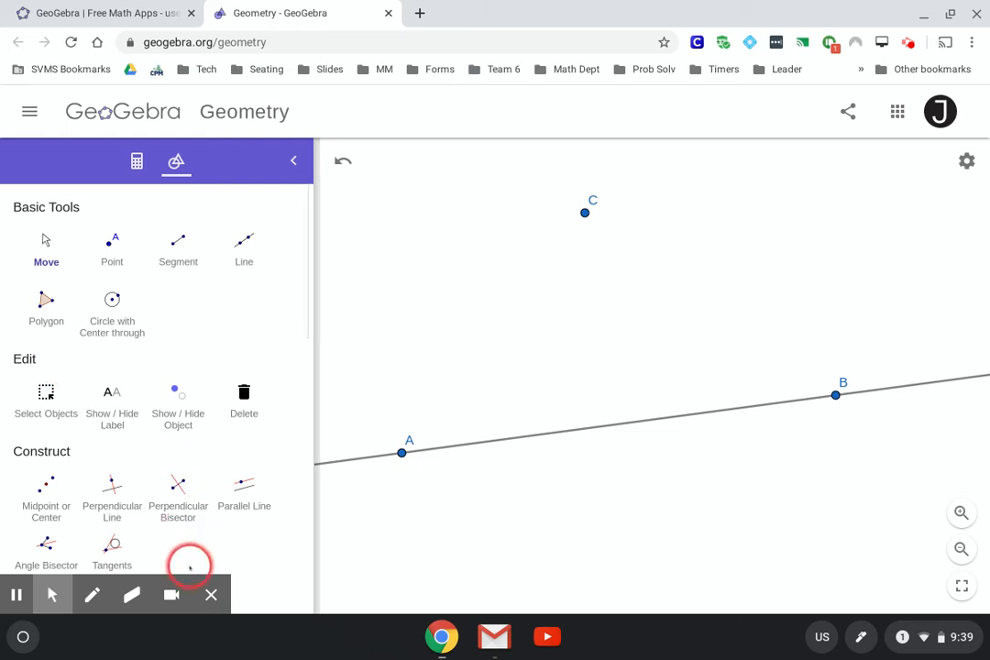
{"action": "left_click", "coordinate": [210, 596]}
{"action": "scroll", "coordinate": [209, 379], "scroll_direction": "down", "scroll_amount": 2}
{"action": "scroll", "coordinate": [209, 379], "scroll_direction": "down", "scroll_amount": 5}
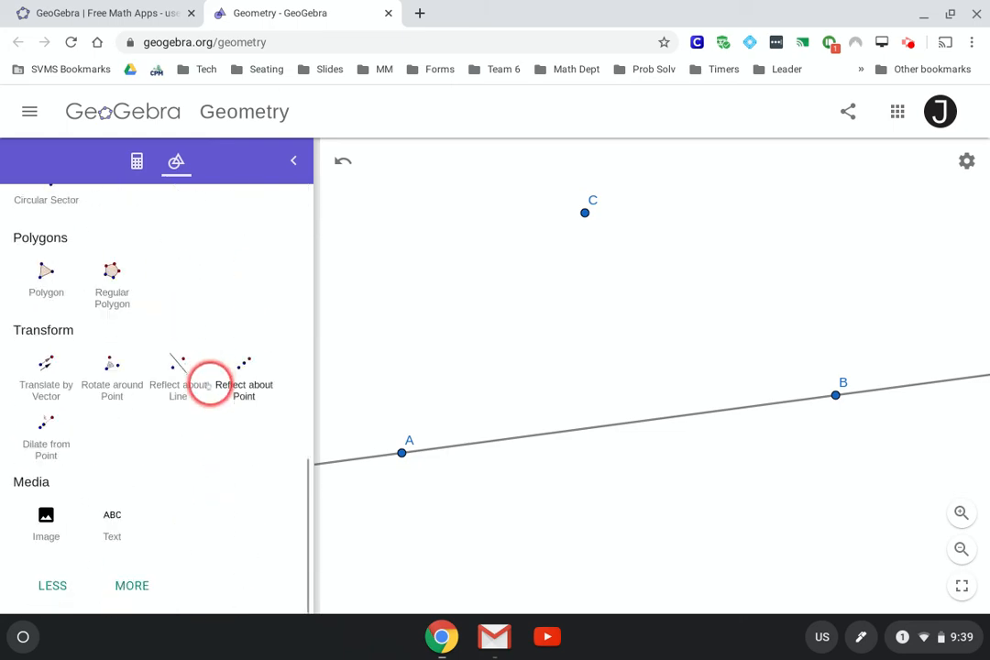
{"action": "left_click", "coordinate": [128, 584]}
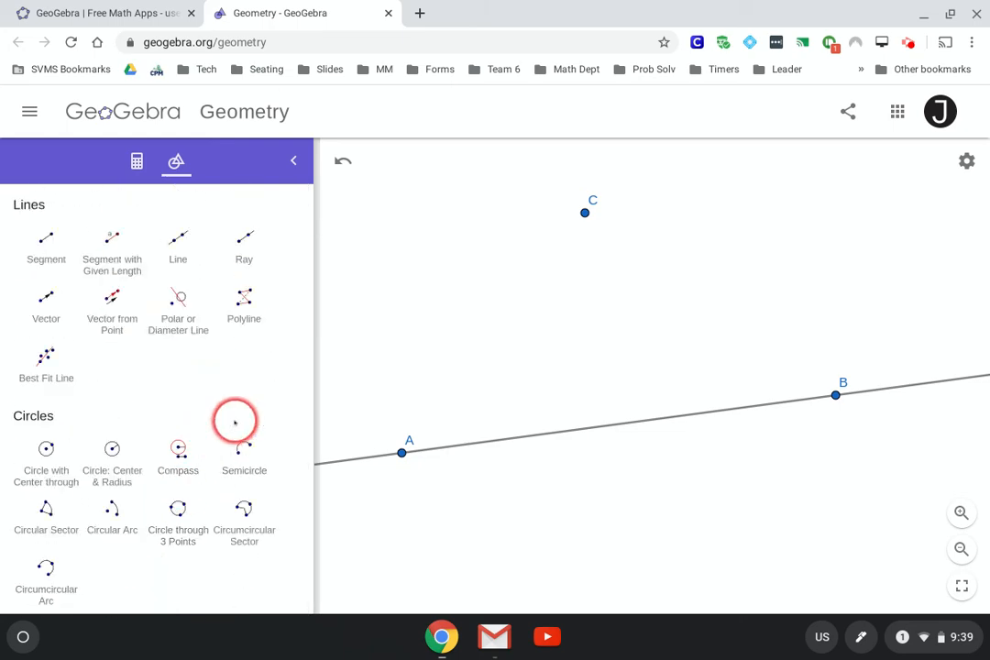
{"action": "scroll", "coordinate": [237, 418], "scroll_direction": "up", "scroll_amount": 10}
{"action": "scroll", "coordinate": [230, 304], "scroll_direction": "down", "scroll_amount": 10}
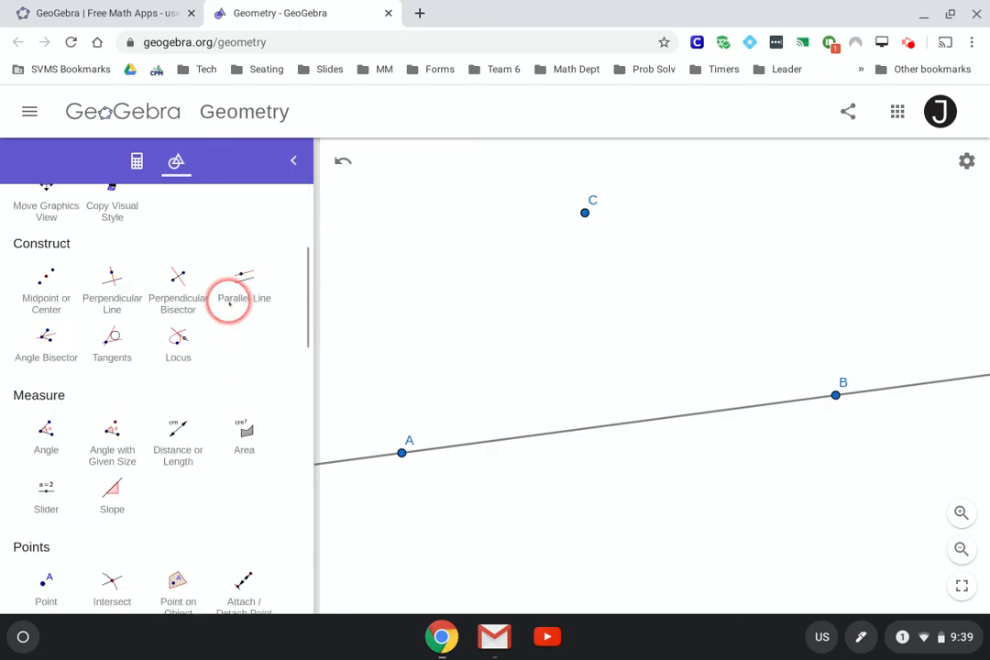
{"action": "scroll", "coordinate": [219, 328], "scroll_direction": "up", "scroll_amount": 7}
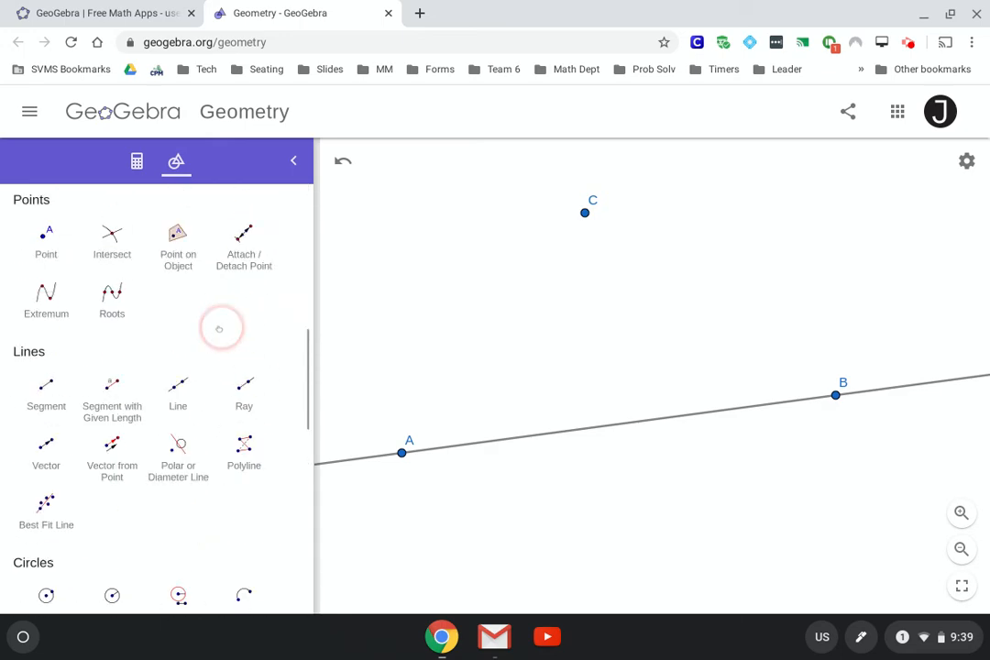
{"action": "scroll", "coordinate": [219, 329], "scroll_direction": "down", "scroll_amount": 3}
{"action": "scroll", "coordinate": [220, 328], "scroll_direction": "down", "scroll_amount": 5}
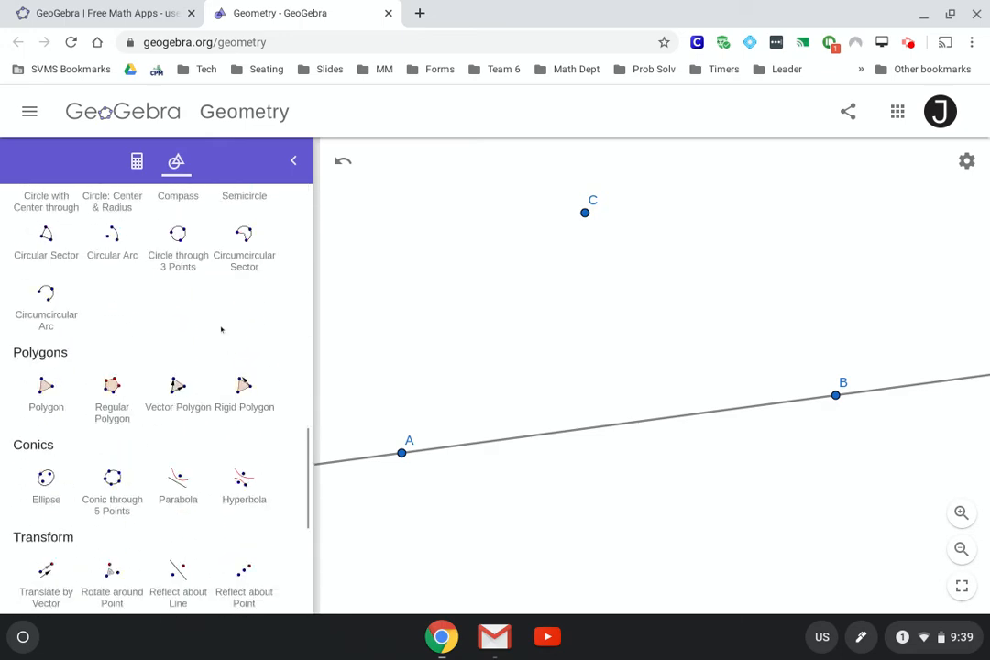
{"action": "scroll", "coordinate": [193, 293], "scroll_direction": "up", "scroll_amount": 2}
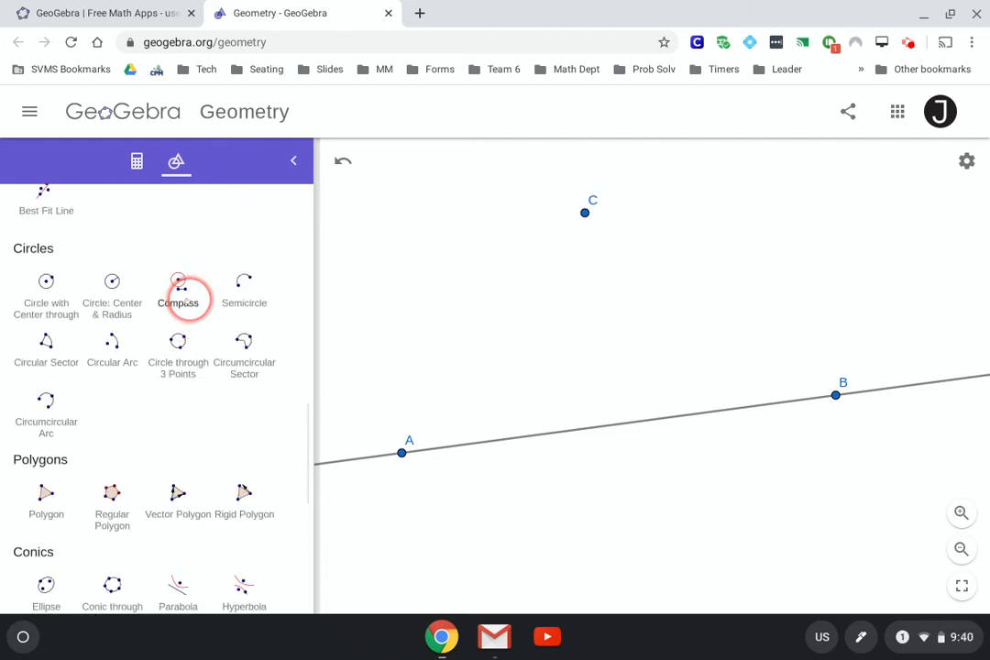
Draw a Compass circle centered at point A with the distance from A to C as its radius.
{"action": "left_click", "coordinate": [183, 291]}
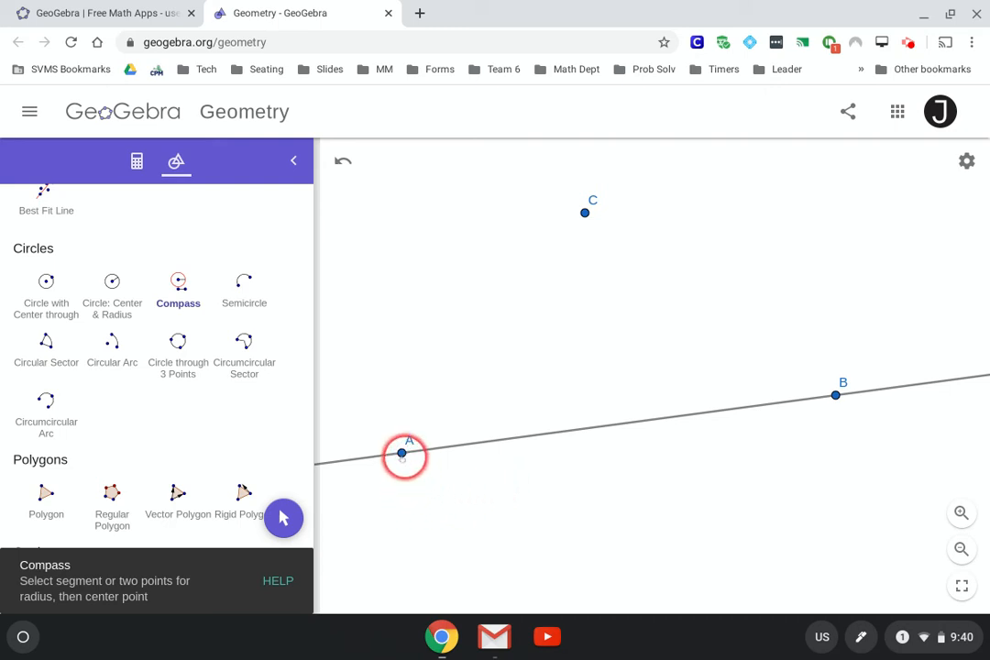
{"action": "left_click", "coordinate": [402, 453]}
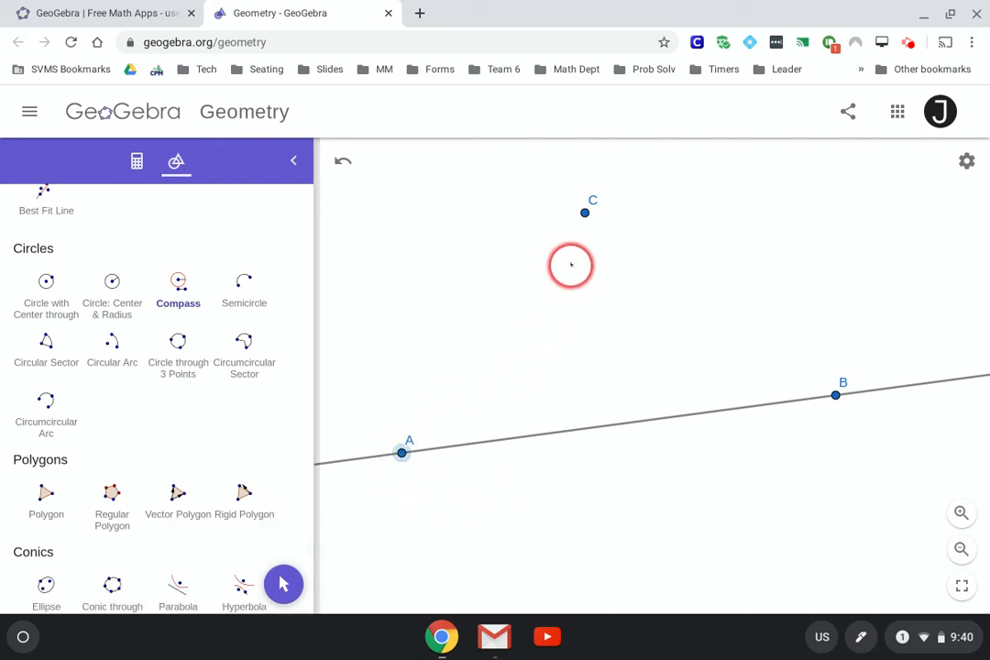
{"action": "left_click", "coordinate": [584, 214]}
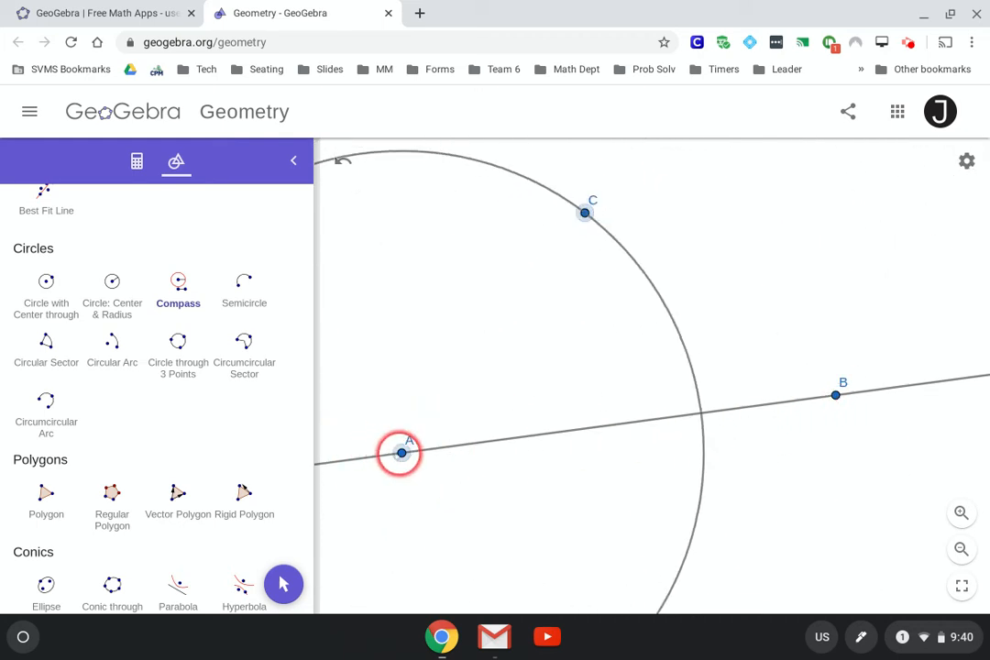
{"action": "left_click", "coordinate": [402, 453]}
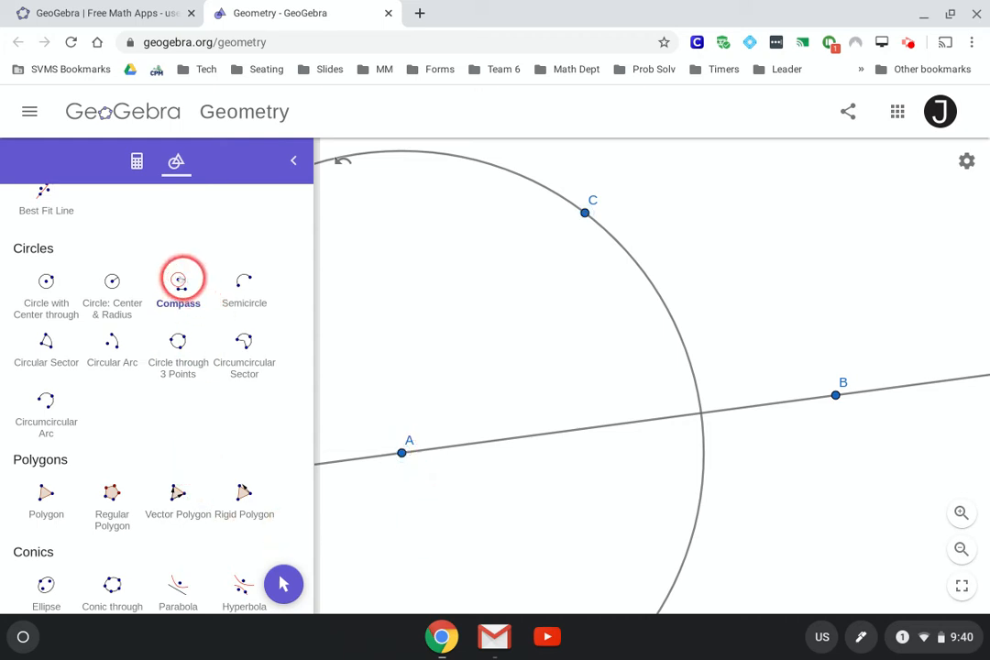
Draw a second Compass circle centered at point B with the distance from B to C as its radius.
{"action": "left_click", "coordinate": [180, 280]}
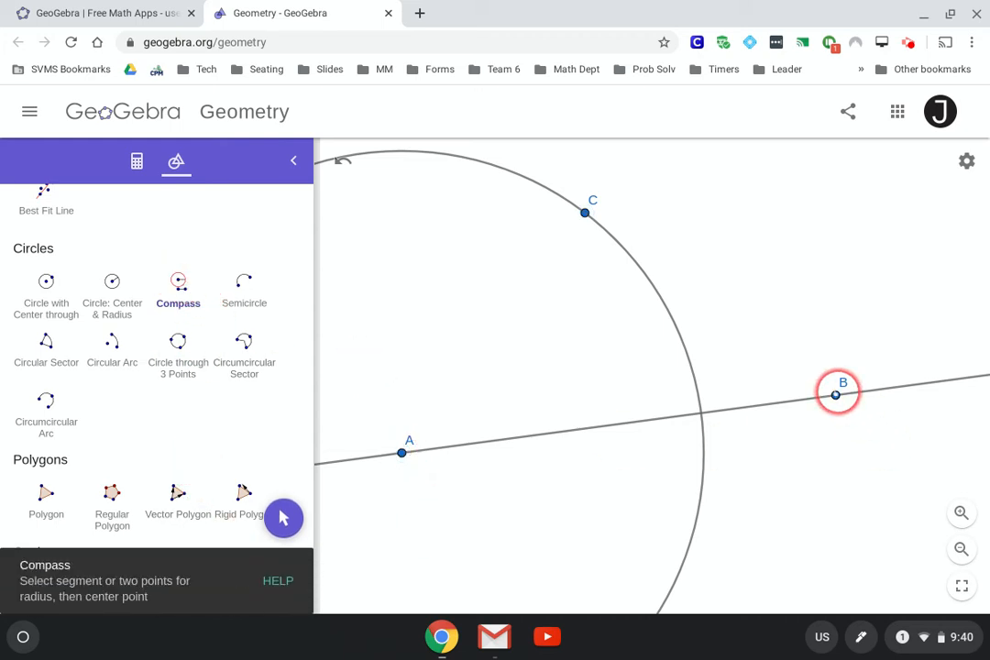
{"action": "left_click", "coordinate": [837, 394]}
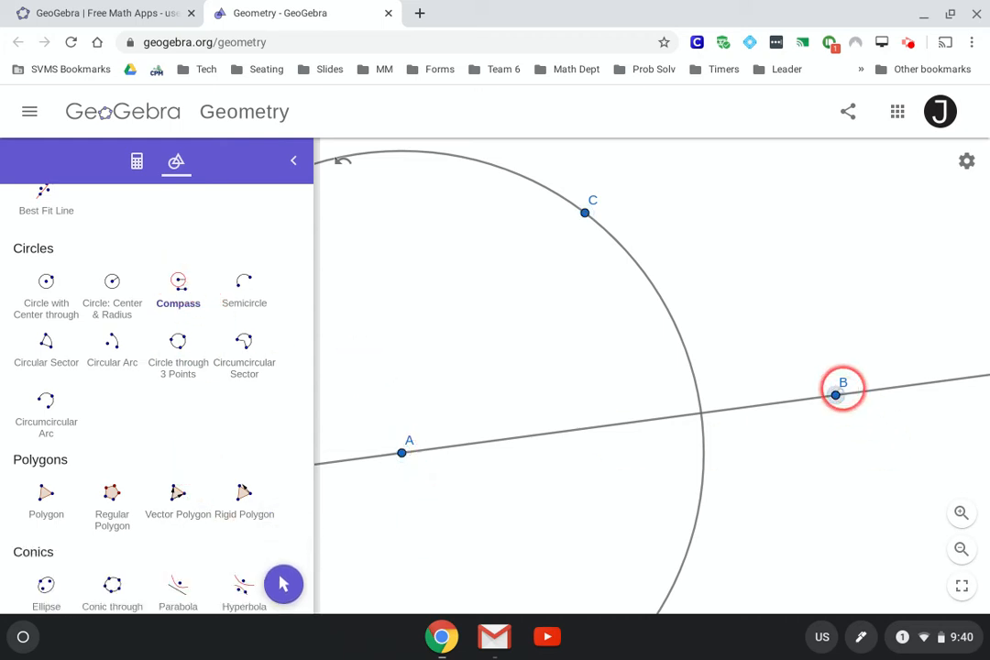
{"action": "left_click", "coordinate": [584, 213]}
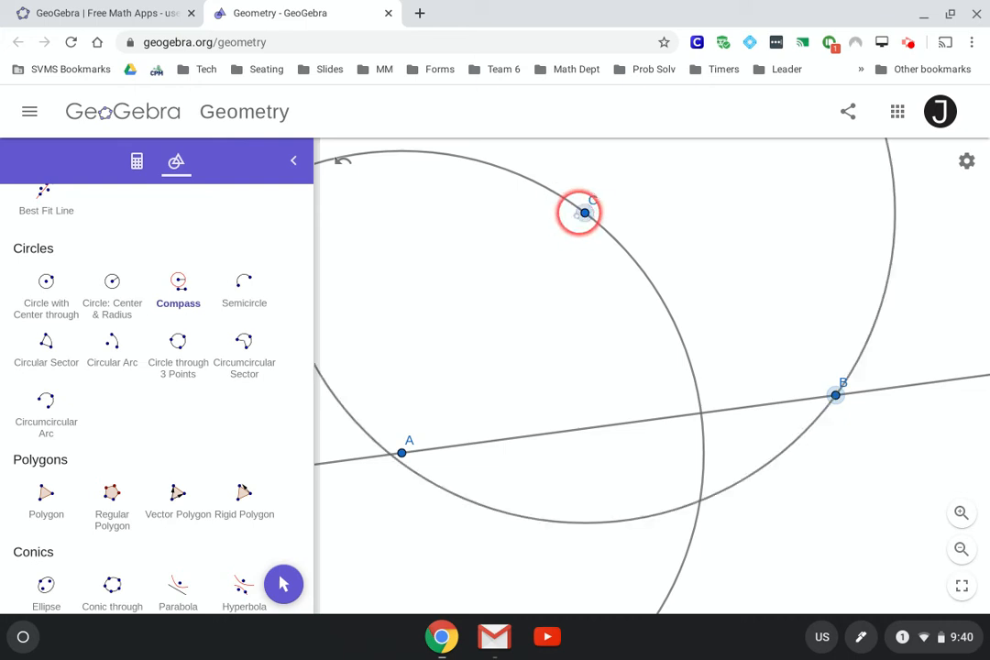
{"action": "left_click", "coordinate": [816, 393]}
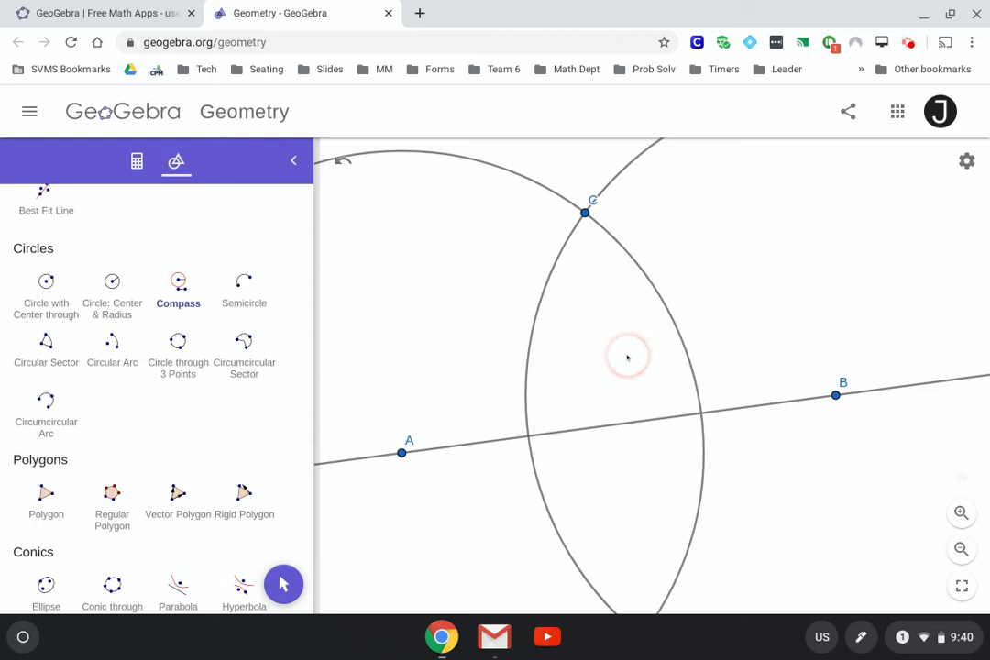
Mark the second crossing of the two circles, opposite point C across line AB, with the Intersect tool.
{"action": "scroll", "coordinate": [627, 358], "scroll_direction": "down", "scroll_amount": 5}
{"action": "scroll", "coordinate": [173, 314], "scroll_direction": "up", "scroll_amount": 10}
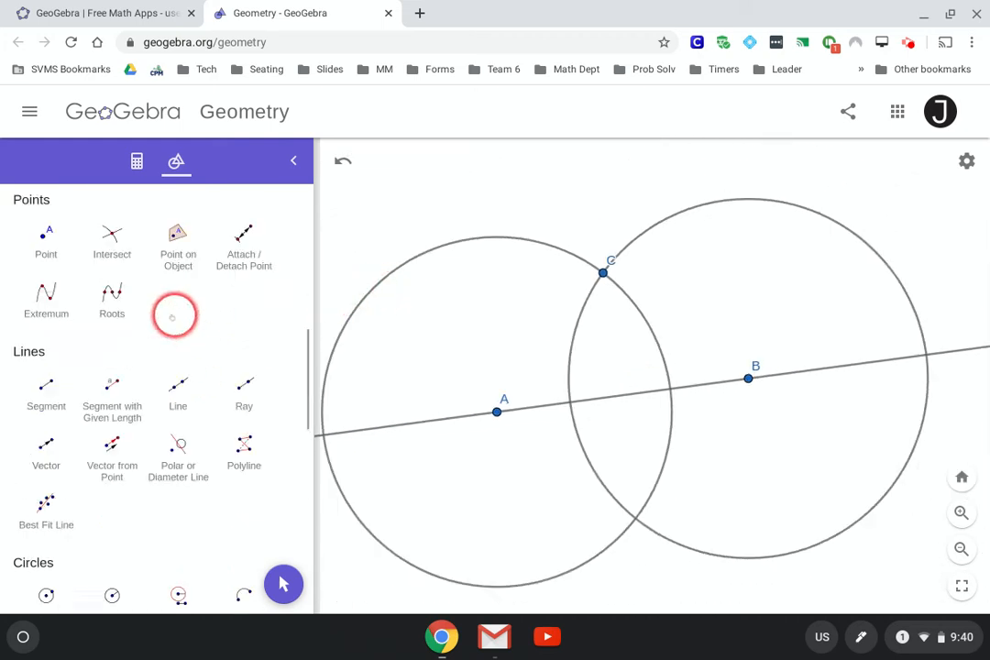
{"action": "left_click", "coordinate": [46, 240]}
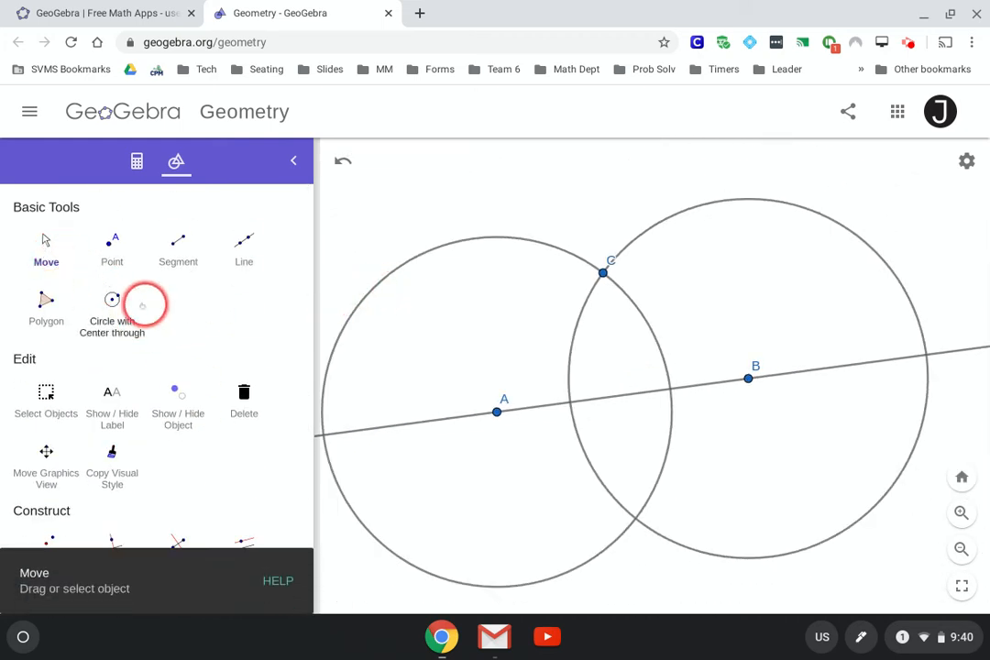
{"action": "left_click_drag", "start_coordinate": [453, 369], "coordinate": [488, 340]}
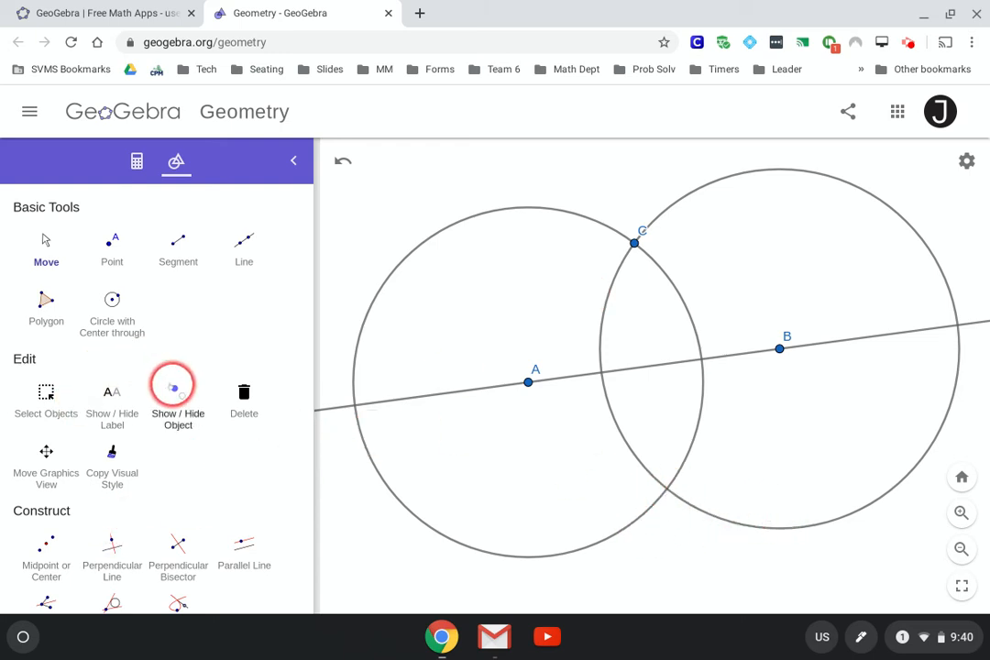
{"action": "scroll", "coordinate": [174, 387], "scroll_direction": "down", "scroll_amount": 10}
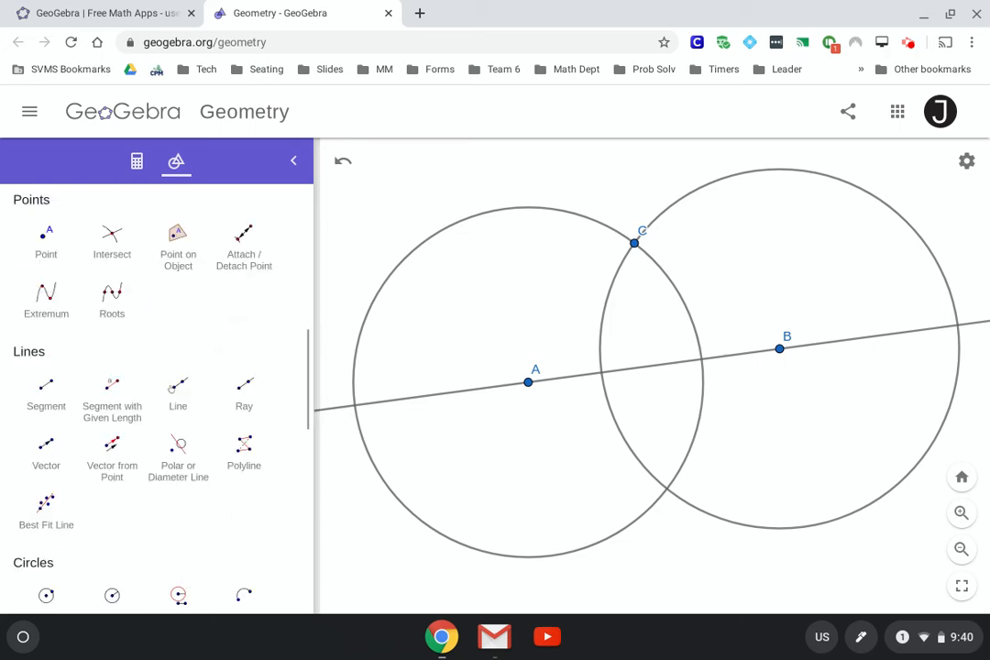
{"action": "scroll", "coordinate": [174, 392], "scroll_direction": "down", "scroll_amount": 10}
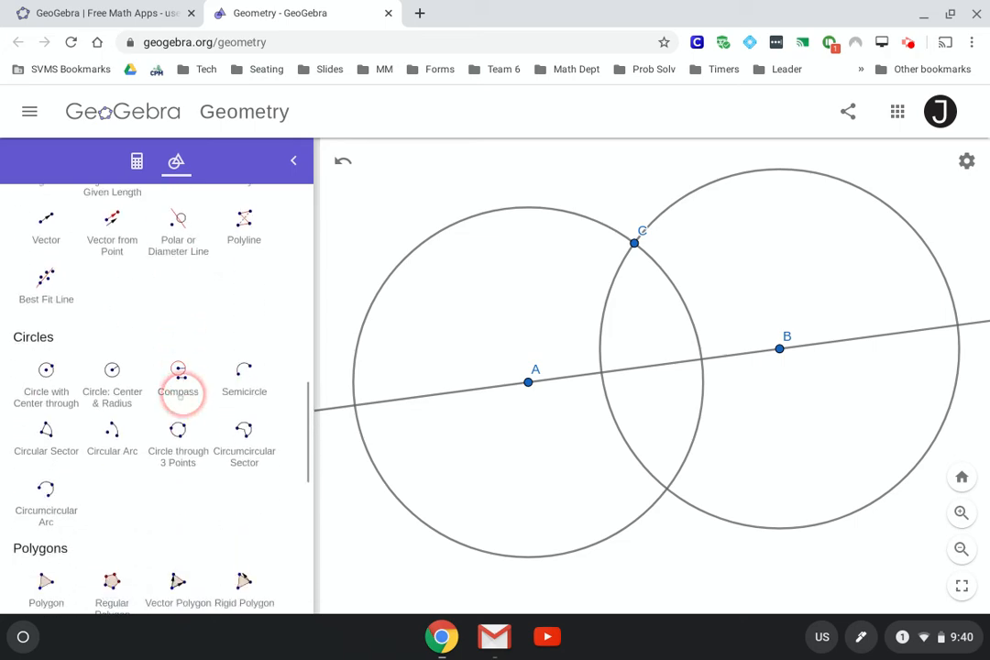
{"action": "scroll", "coordinate": [179, 397], "scroll_direction": "down", "scroll_amount": 5}
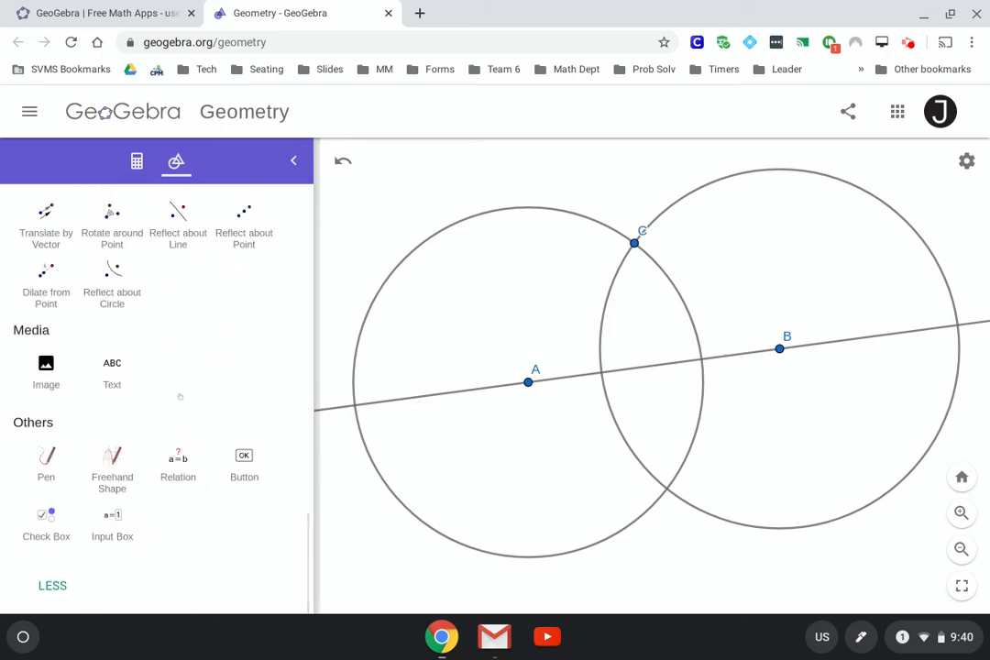
{"action": "scroll", "coordinate": [183, 396], "scroll_direction": "up", "scroll_amount": 15}
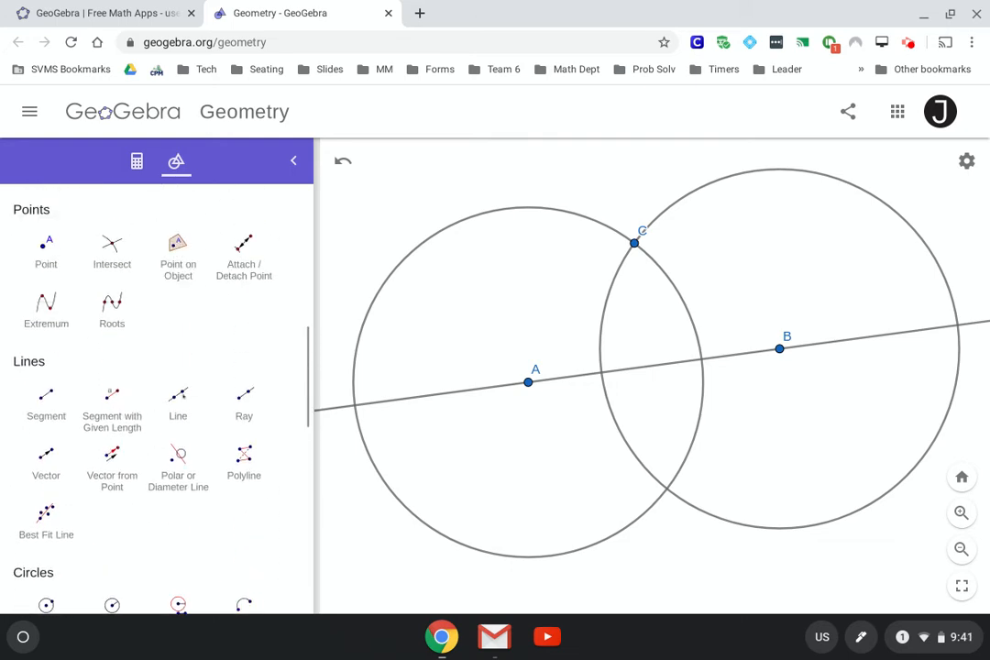
{"action": "scroll", "coordinate": [183, 396], "scroll_direction": "up", "scroll_amount": 1}
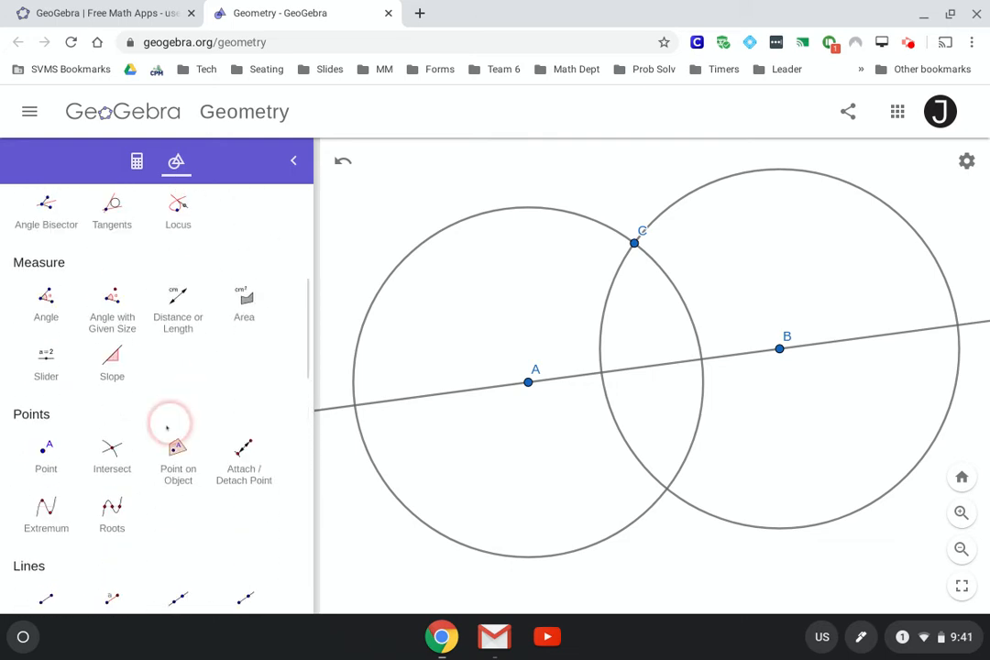
{"action": "left_click", "coordinate": [112, 463]}
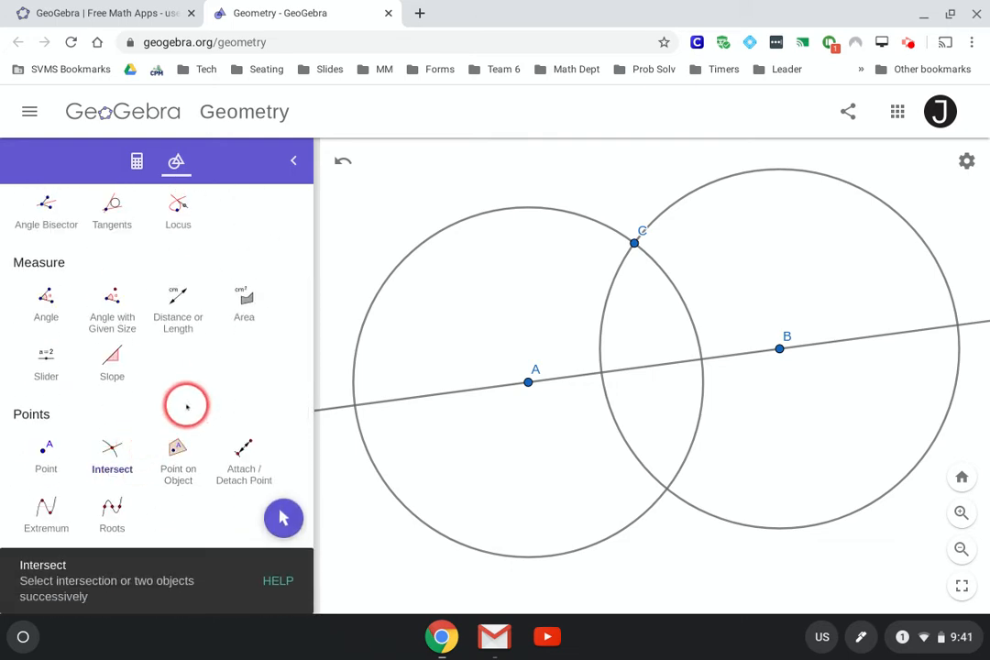
{"action": "scroll", "coordinate": [192, 400], "scroll_direction": "down", "scroll_amount": 1}
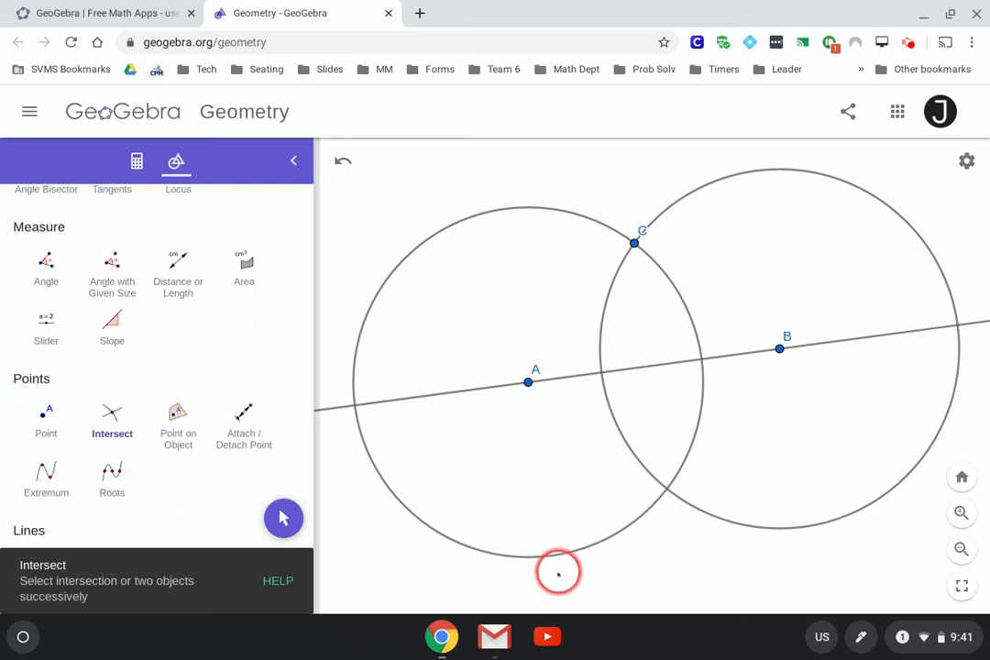
{"action": "left_click", "coordinate": [668, 489]}
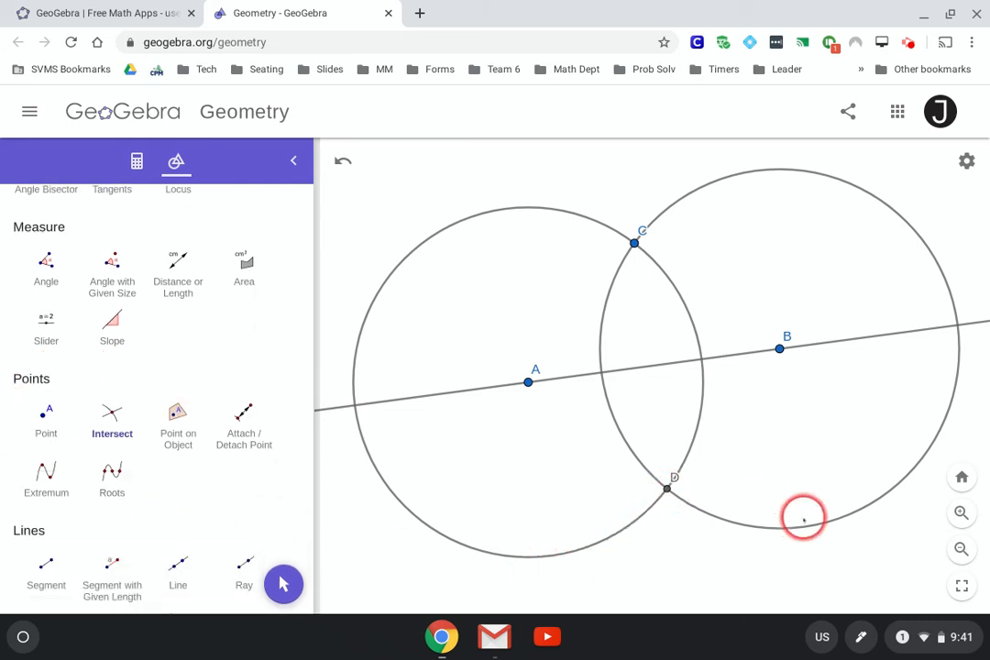
Move points B and A slightly upward and a little farther apart to test how the circles and their intersection follow.
{"action": "scroll", "coordinate": [164, 332], "scroll_direction": "up", "scroll_amount": 5}
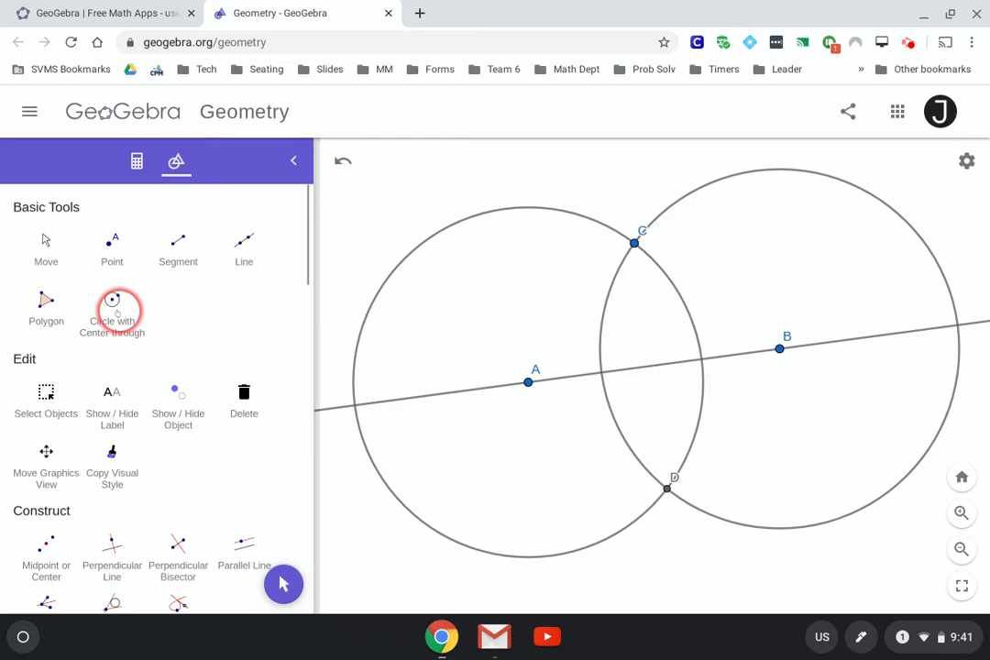
{"action": "left_click", "coordinate": [44, 243]}
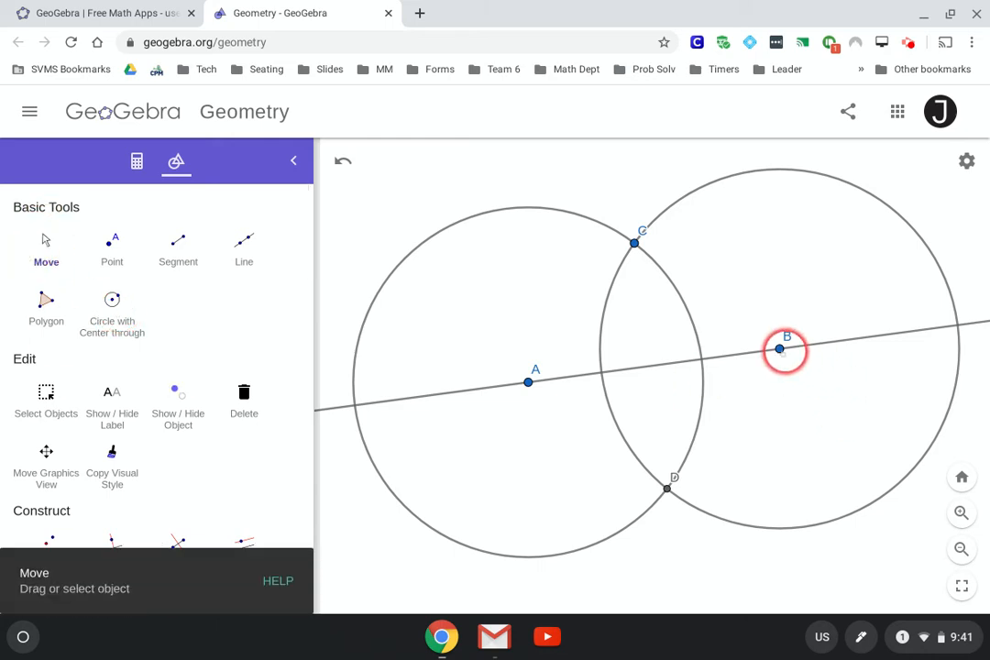
{"action": "mouse_move", "coordinate": [779, 349]}
{"action": "left_mouse_down"}
{"action": "mouse_move", "coordinate": [719, 377]}
{"action": "mouse_move", "coordinate": [776, 380]}
{"action": "mouse_move", "coordinate": [762, 327]}
{"action": "mouse_move", "coordinate": [701, 382]}
{"action": "mouse_move", "coordinate": [779, 369]}
{"action": "mouse_move", "coordinate": [788, 332]}
{"action": "left_mouse_up"}
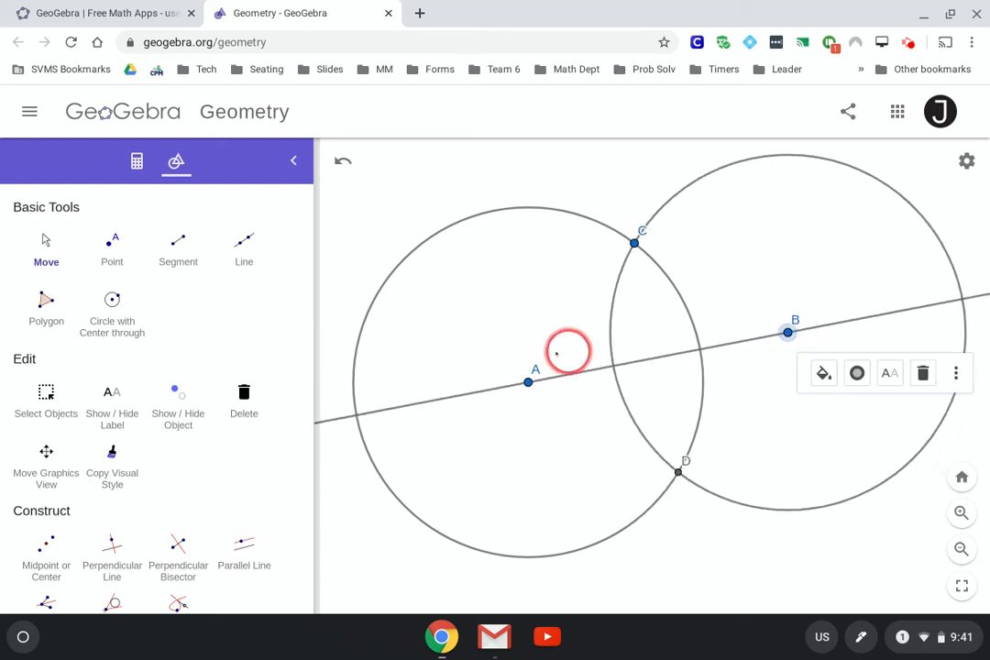
{"action": "mouse_move", "coordinate": [519, 379]}
{"action": "left_mouse_down"}
{"action": "mouse_move", "coordinate": [526, 389]}
{"action": "mouse_move", "coordinate": [506, 426]}
{"action": "mouse_move", "coordinate": [504, 347]}
{"action": "mouse_move", "coordinate": [560, 376]}
{"action": "mouse_move", "coordinate": [537, 386]}
{"action": "mouse_move", "coordinate": [528, 367]}
{"action": "mouse_move", "coordinate": [557, 390]}
{"action": "mouse_move", "coordinate": [526, 377]}
{"action": "mouse_move", "coordinate": [551, 367]}
{"action": "mouse_move", "coordinate": [474, 350]}
{"action": "mouse_move", "coordinate": [504, 354]}
{"action": "mouse_move", "coordinate": [521, 378]}
{"action": "mouse_move", "coordinate": [508, 362]}
{"action": "left_mouse_up"}
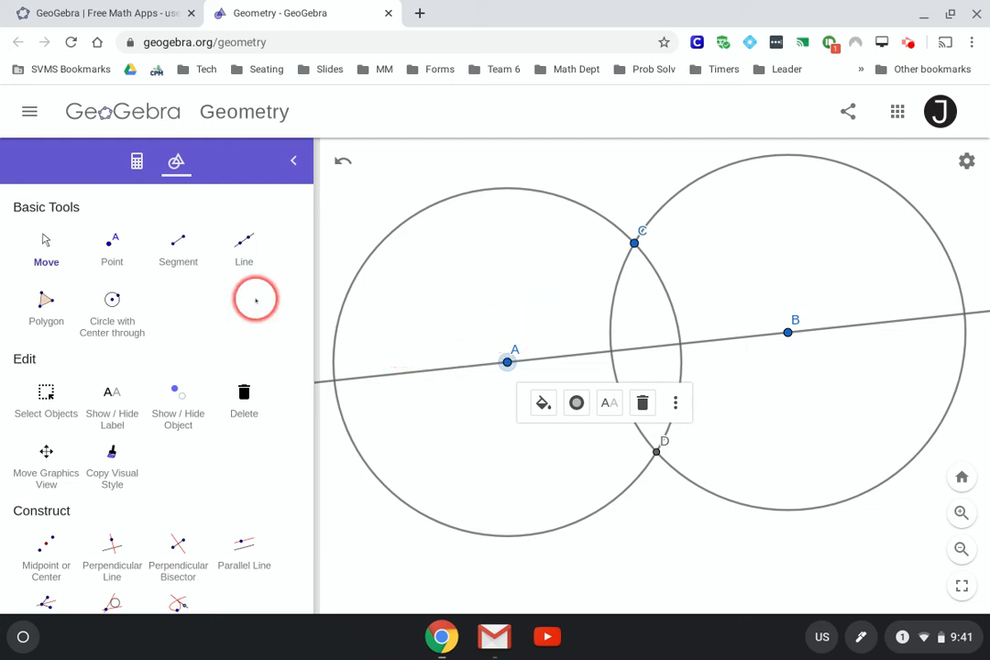
Draw a line through point C and the circles' other intersection point D.
{"action": "left_click", "coordinate": [244, 266]}
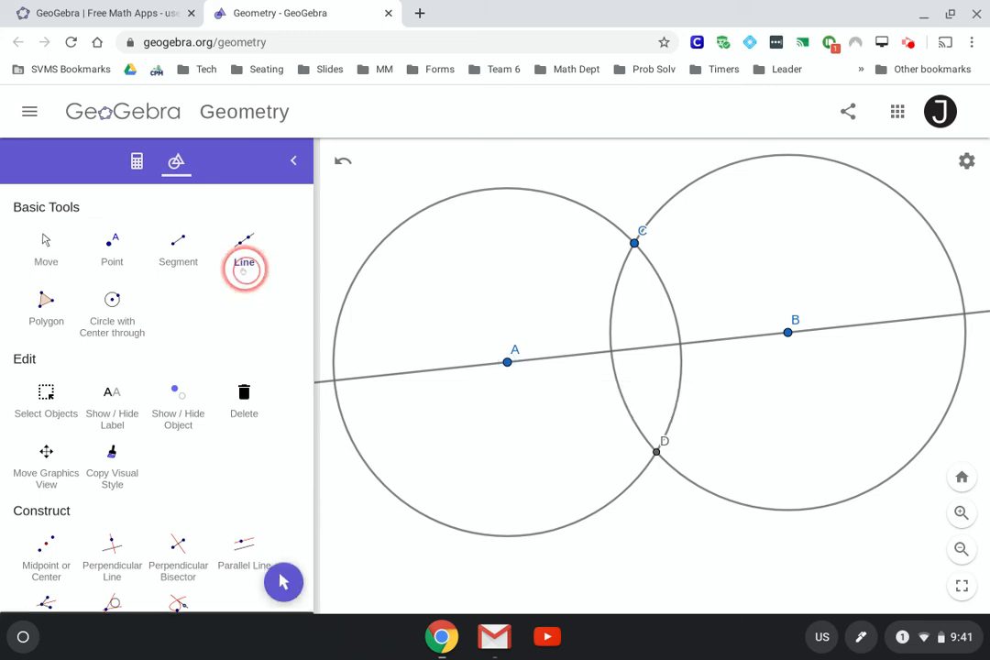
{"action": "left_click", "coordinate": [635, 244]}
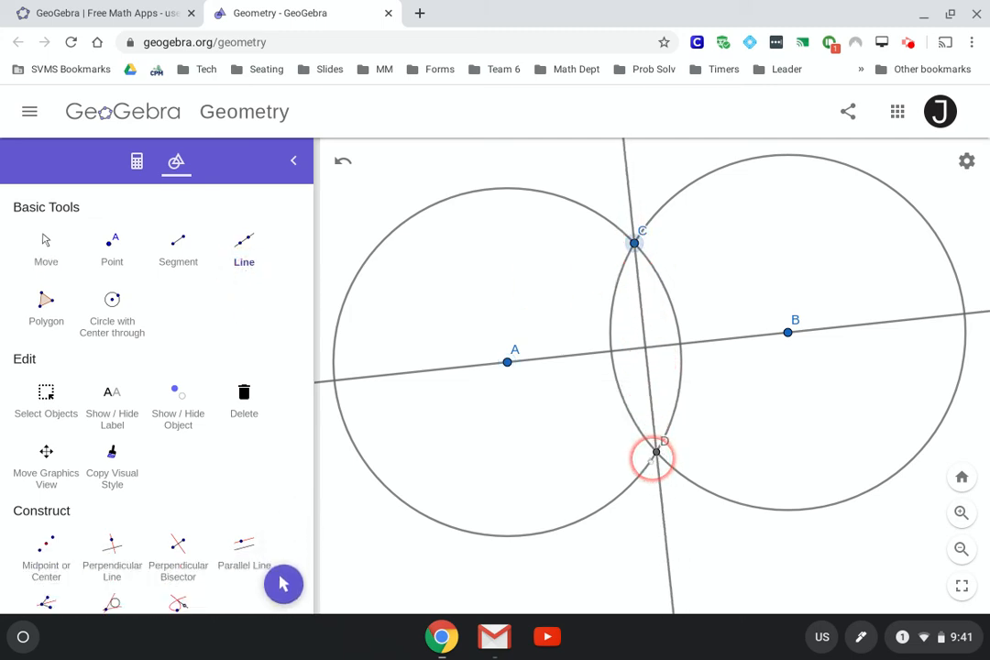
{"action": "left_click", "coordinate": [656, 452]}
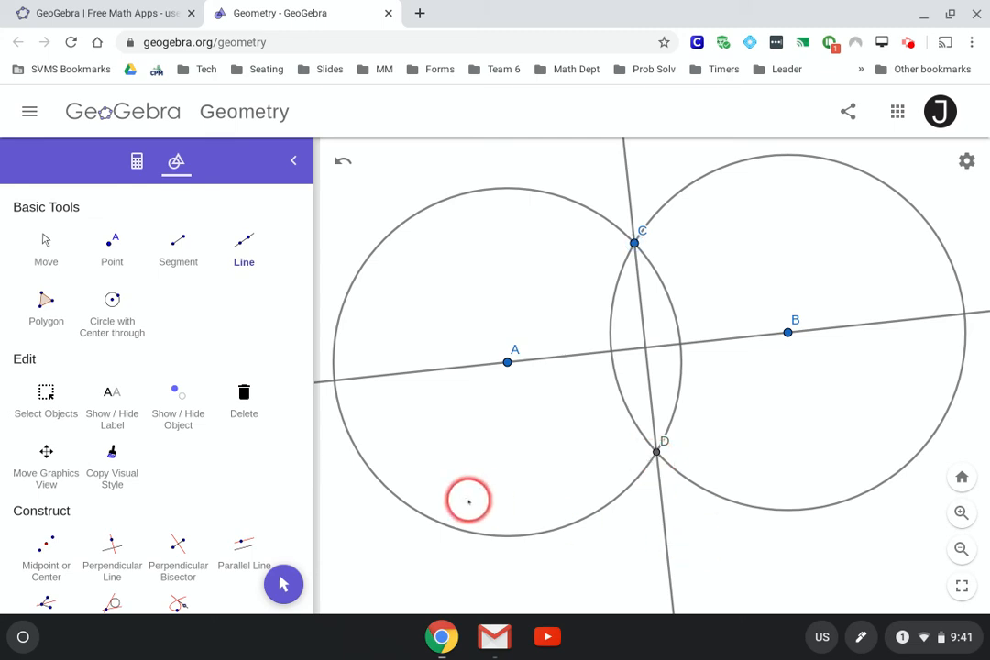
Move point A a short distance toward B to test the construction, and clear the selection.
{"action": "left_click", "coordinate": [43, 240]}
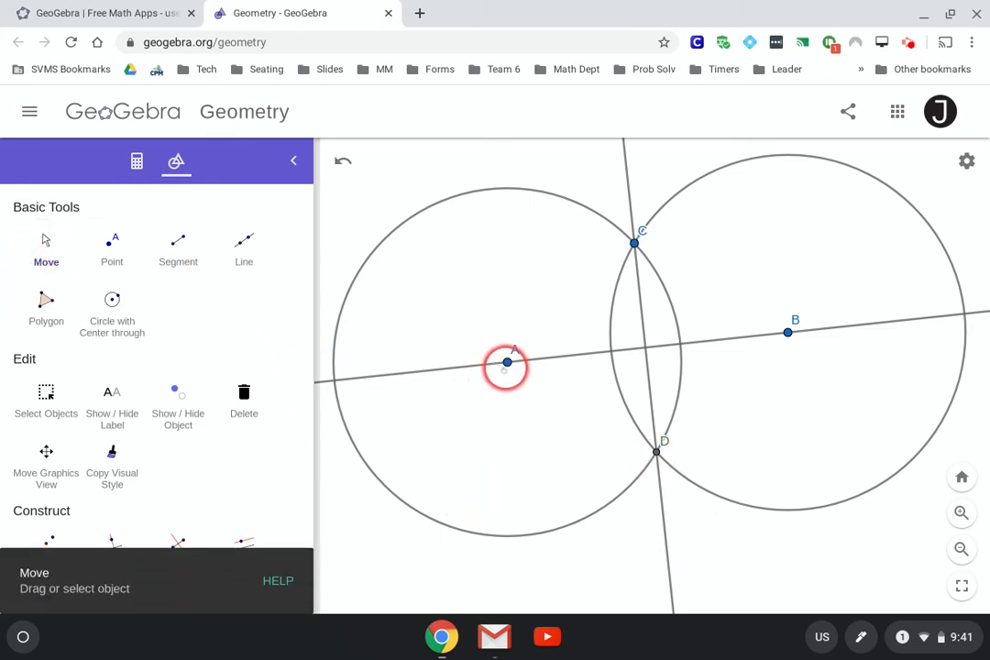
{"action": "left_click_drag", "start_coordinate": [507, 362], "coordinate": [541, 362]}
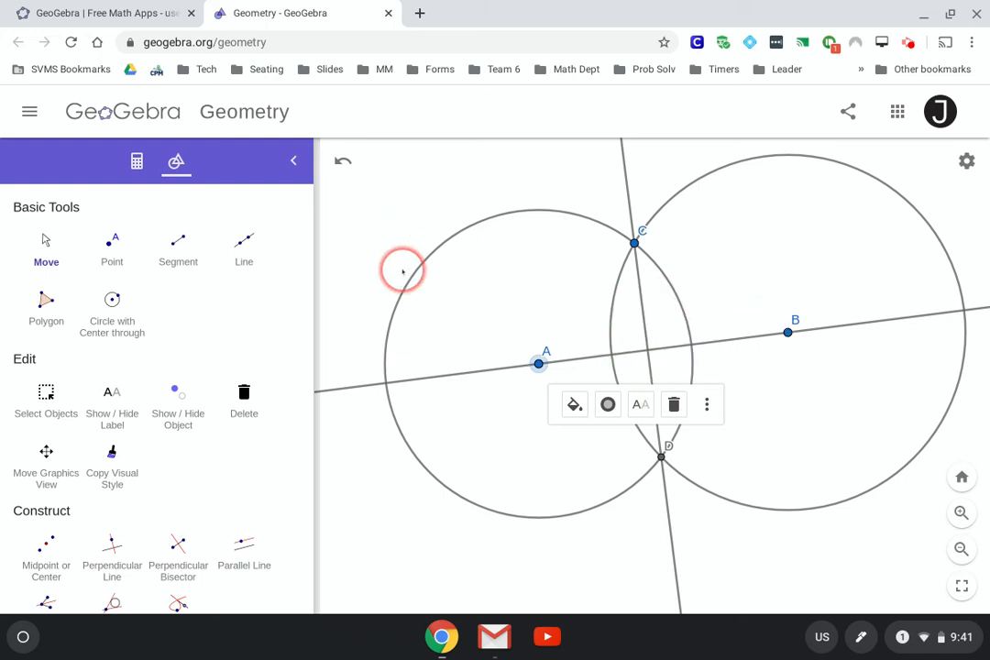
{"action": "scroll", "coordinate": [190, 486], "scroll_direction": "down", "scroll_amount": 1}
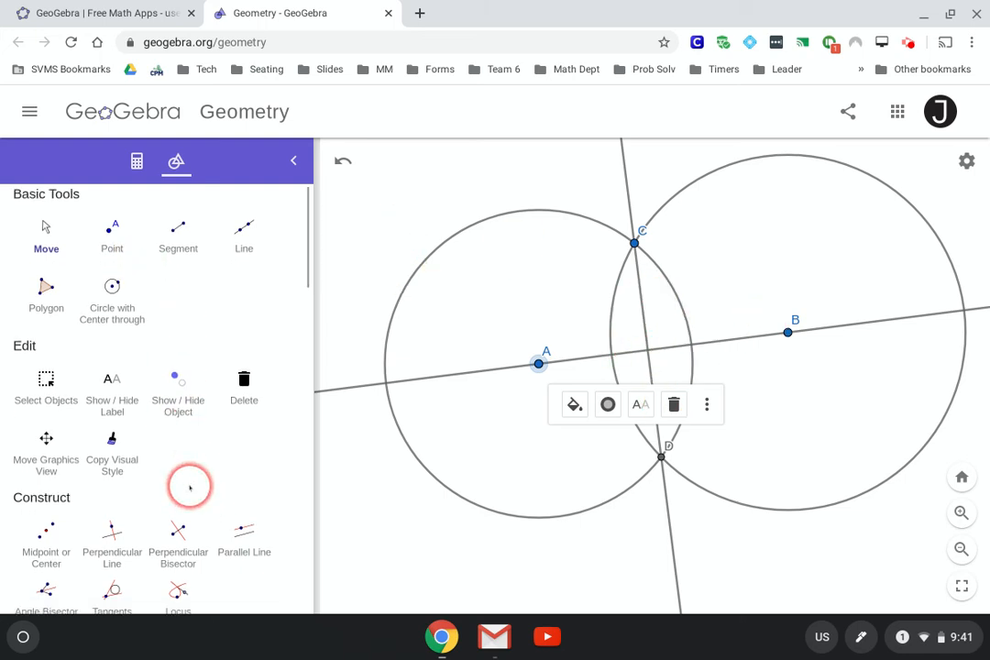
{"action": "left_click", "coordinate": [796, 392]}
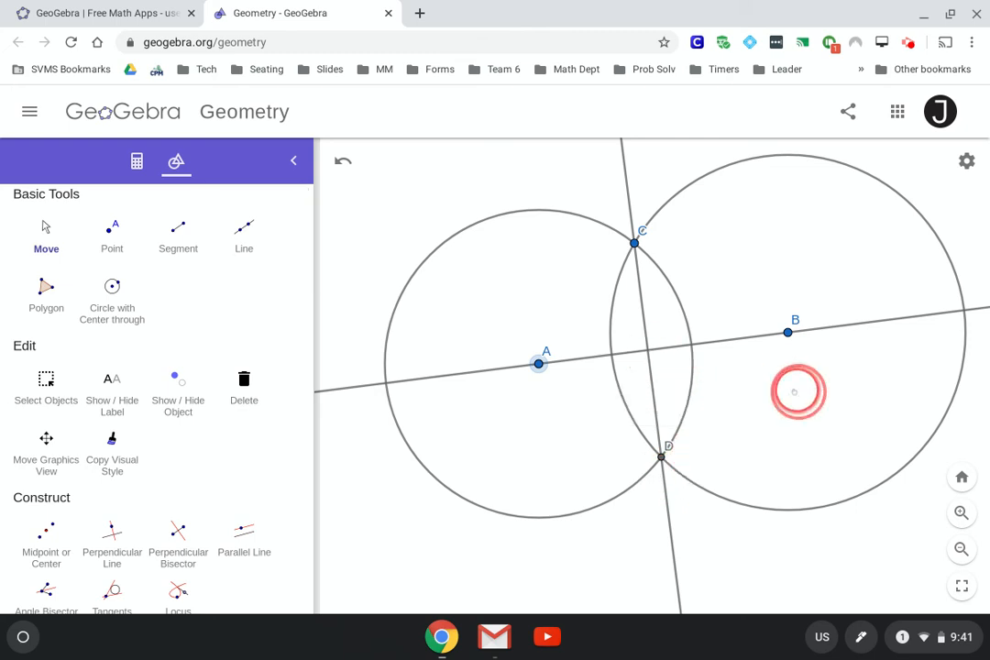
Mark the crossing of line AB and line CD with the Intersect tool.
{"action": "scroll", "coordinate": [97, 420], "scroll_direction": "down", "scroll_amount": 5}
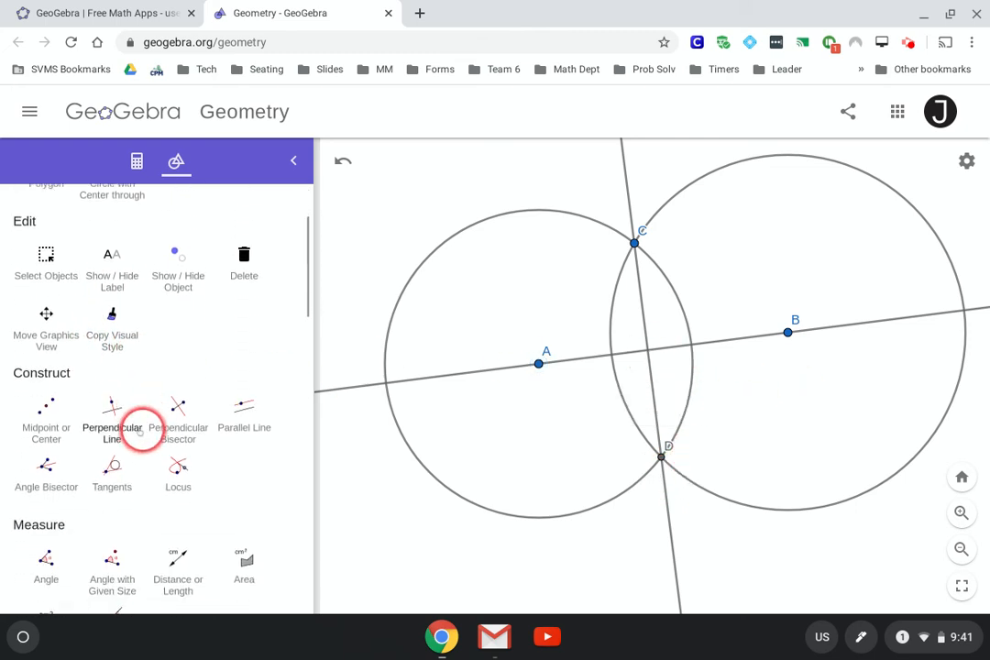
{"action": "scroll", "coordinate": [156, 423], "scroll_direction": "down", "scroll_amount": 6}
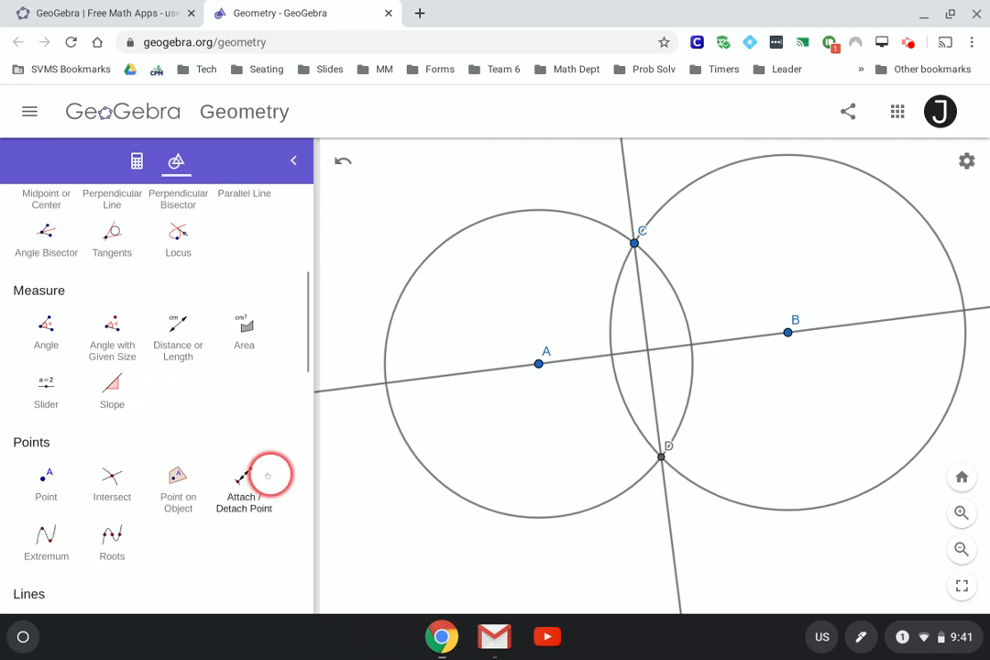
{"action": "left_click", "coordinate": [111, 475]}
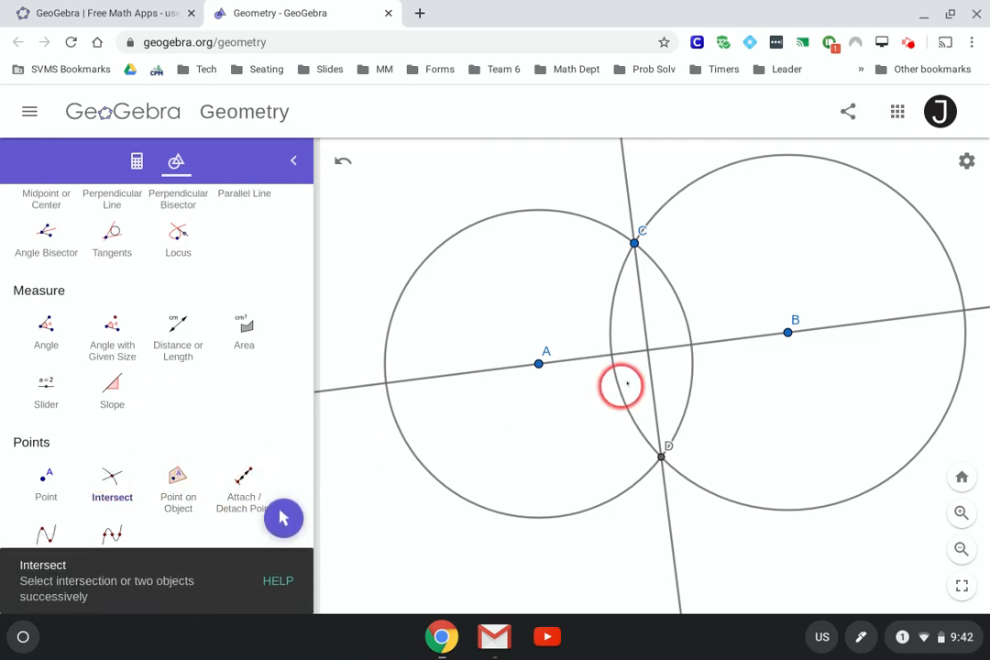
{"action": "left_click", "coordinate": [647, 354]}
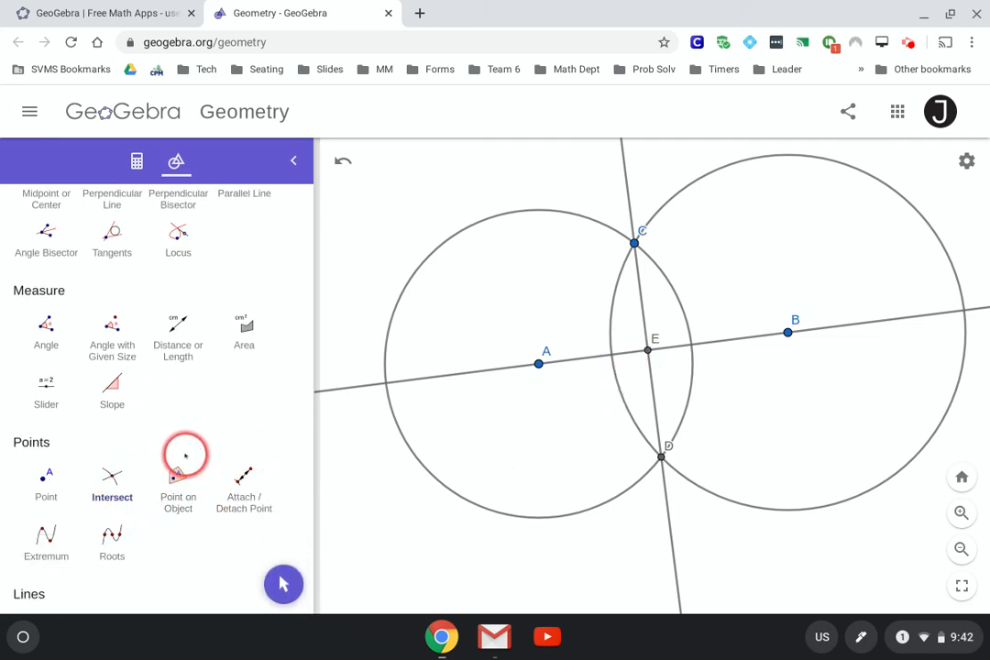
Measure angle AEC between the two lines by adding an Angle through points A, E and C.
{"action": "scroll", "coordinate": [185, 448], "scroll_direction": "up", "scroll_amount": 1}
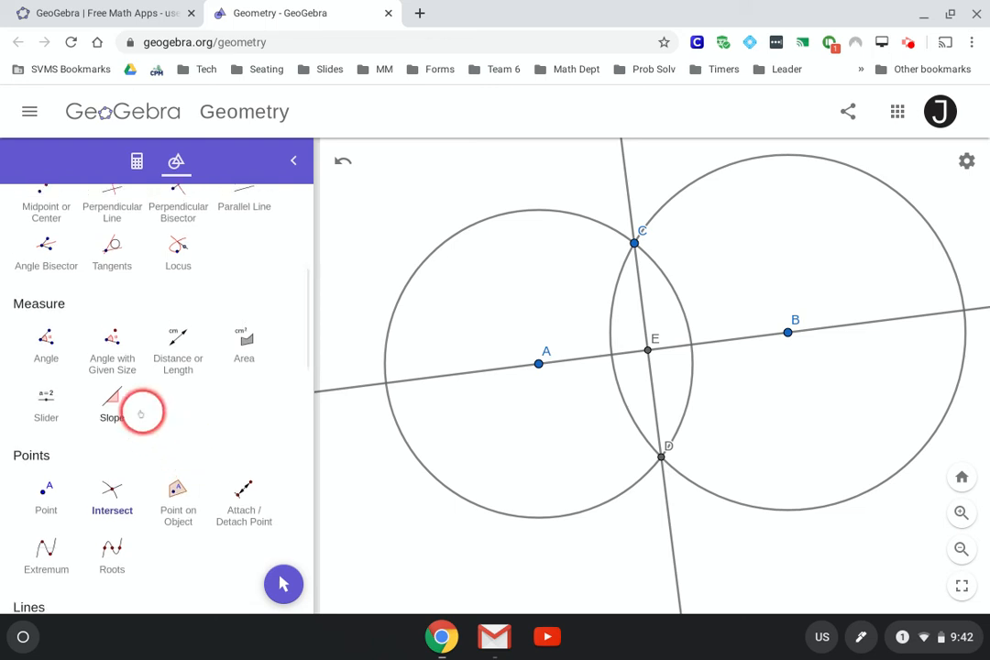
{"action": "left_click", "coordinate": [45, 338]}
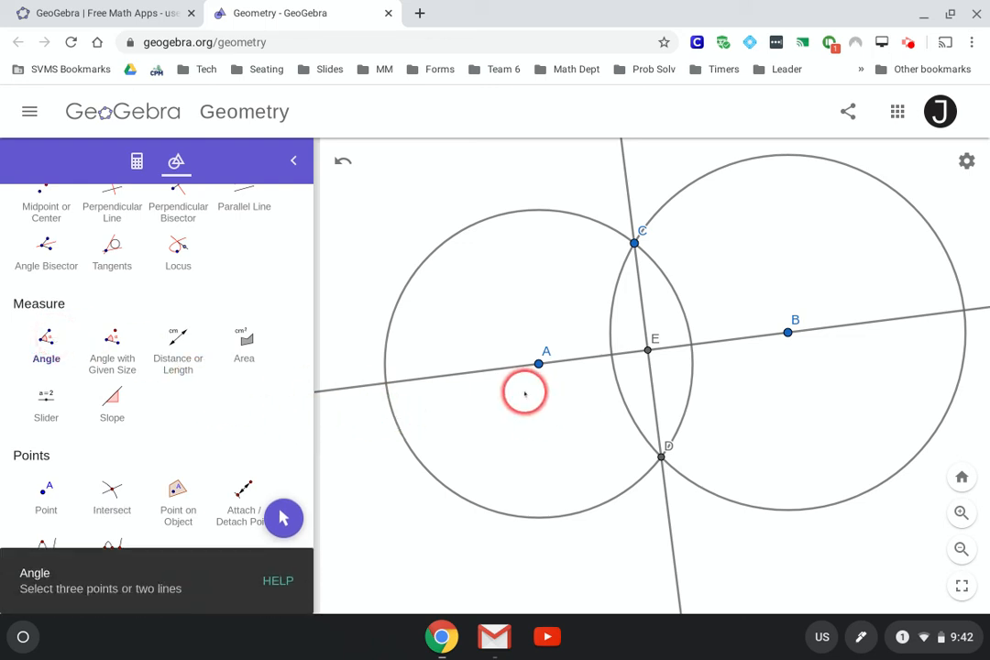
{"action": "left_click", "coordinate": [538, 364]}
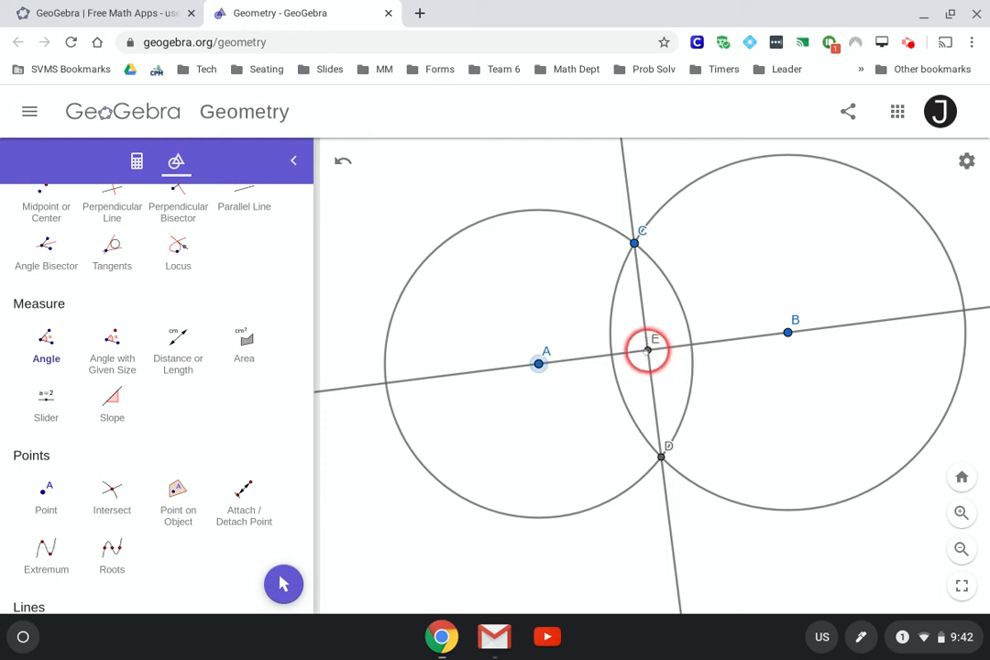
{"action": "left_click", "coordinate": [648, 350]}
{"action": "left_click", "coordinate": [634, 244]}
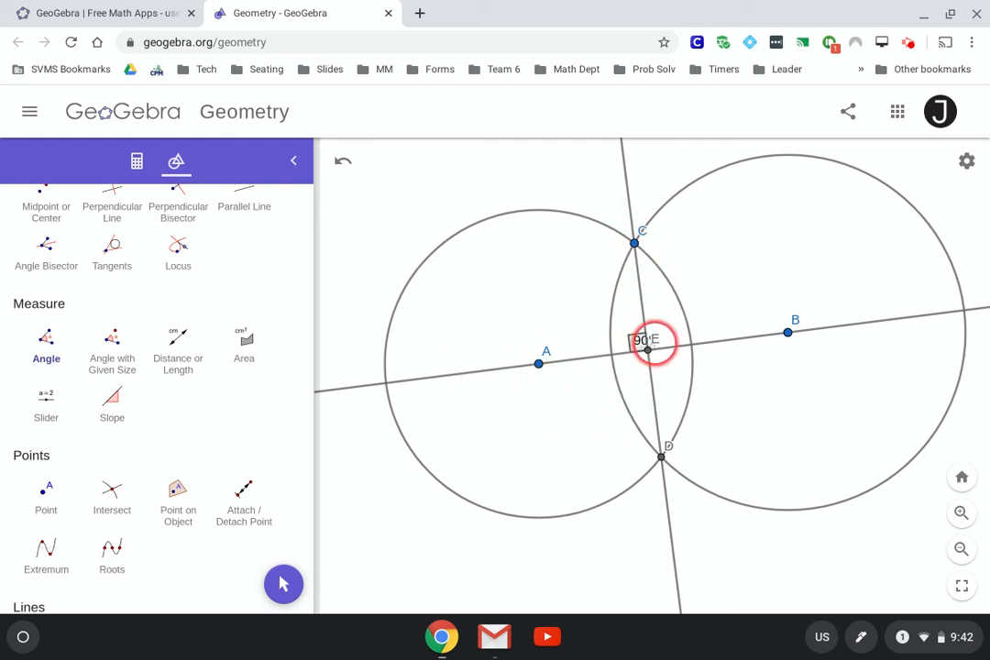
Move point A slightly down and away from B to test whether the measured angle at E holds.
{"action": "scroll", "coordinate": [653, 344], "scroll_direction": "up", "scroll_amount": 4}
{"action": "scroll", "coordinate": [653, 344], "scroll_direction": "down", "scroll_amount": 4}
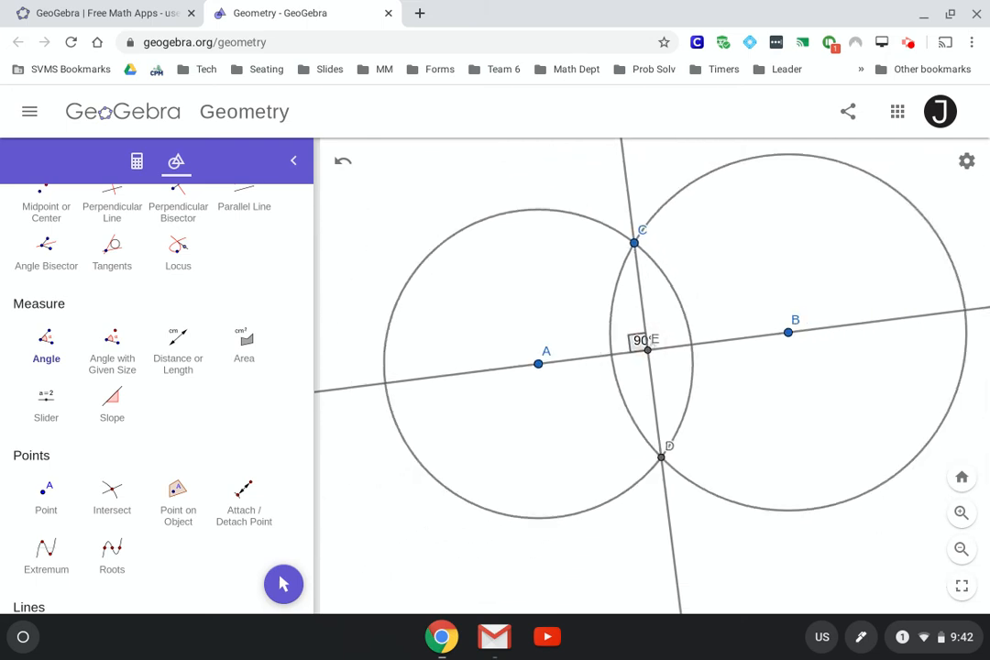
{"action": "scroll", "coordinate": [653, 344], "scroll_direction": "up", "scroll_amount": 1}
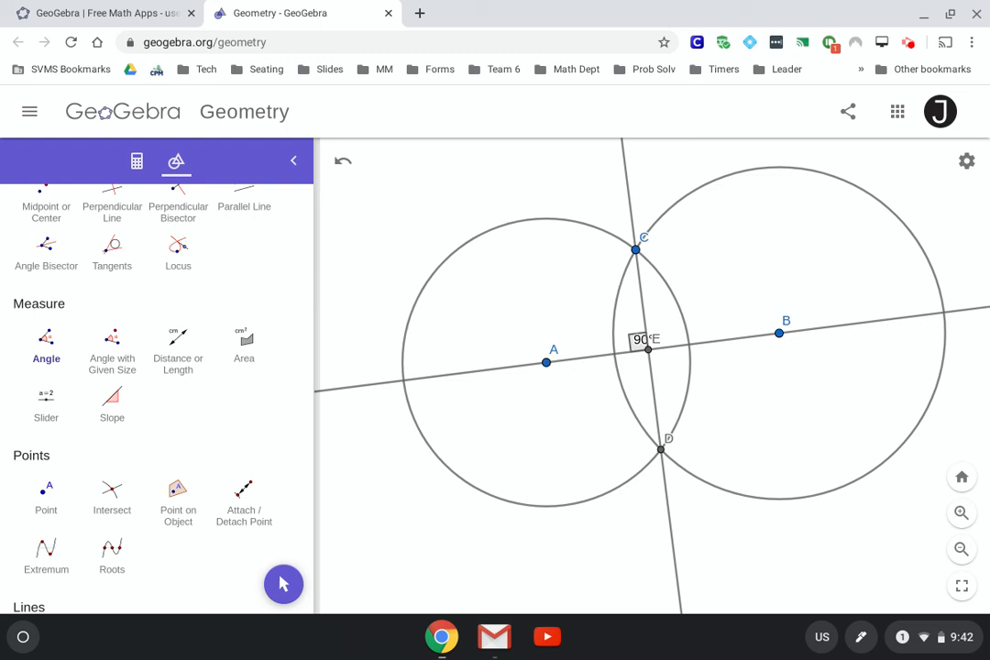
{"action": "scroll", "coordinate": [85, 343], "scroll_direction": "up", "scroll_amount": 5}
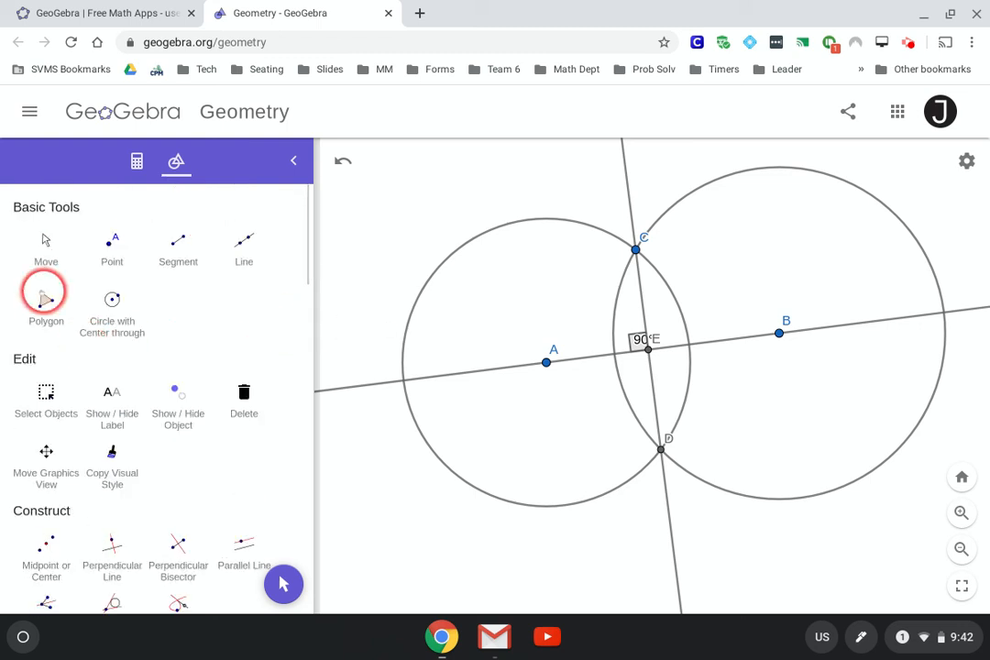
{"action": "left_click", "coordinate": [46, 240]}
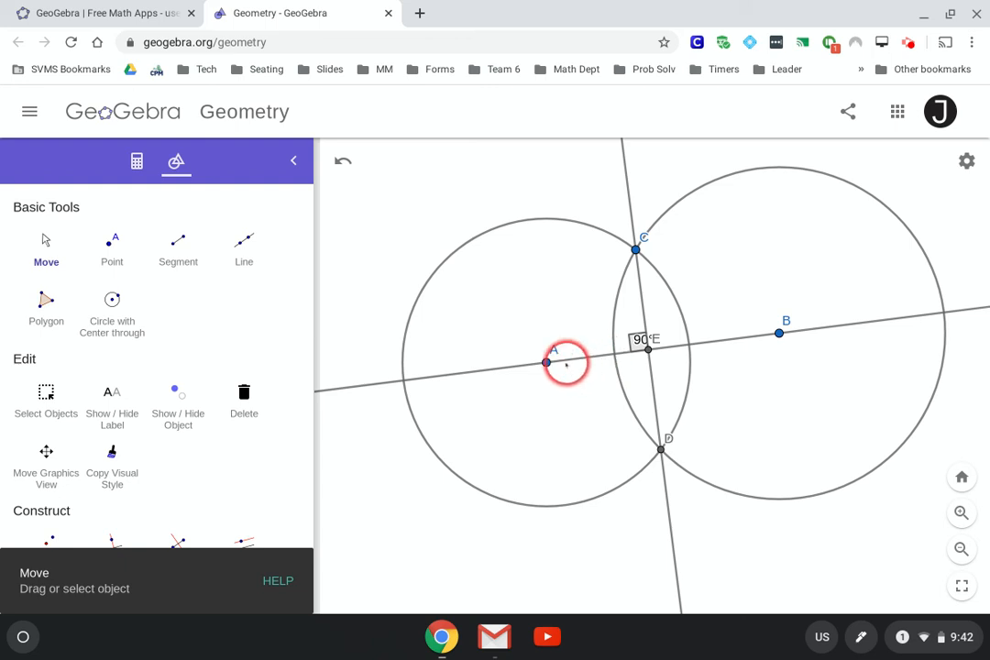
{"action": "mouse_move", "coordinate": [547, 362]}
{"action": "left_mouse_down"}
{"action": "mouse_move", "coordinate": [515, 415]}
{"action": "mouse_move", "coordinate": [497, 364]}
{"action": "mouse_move", "coordinate": [580, 389]}
{"action": "mouse_move", "coordinate": [559, 392]}
{"action": "mouse_move", "coordinate": [537, 371]}
{"action": "left_mouse_up"}
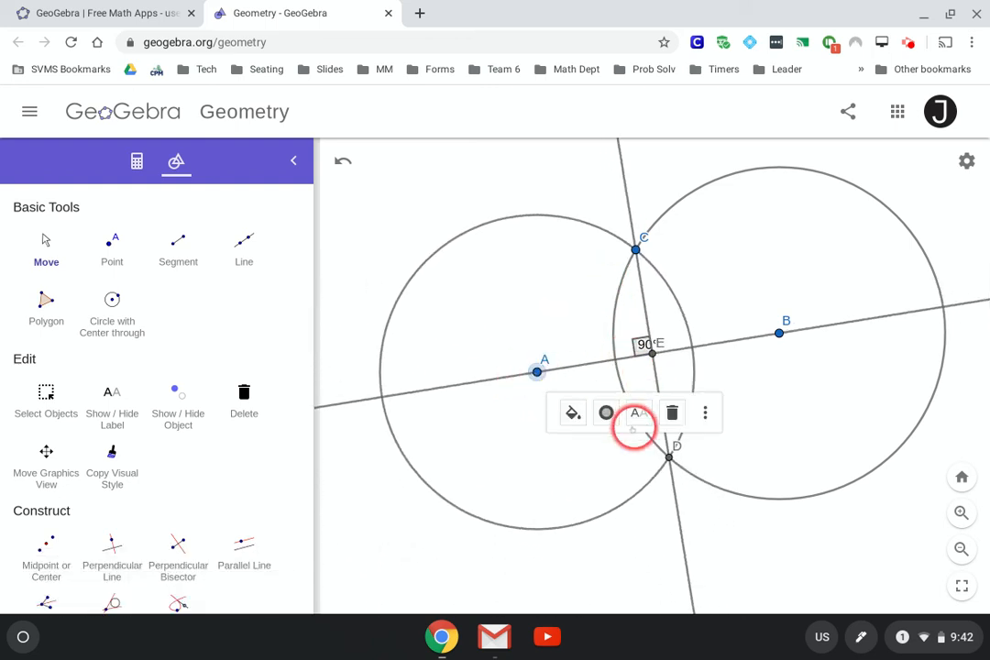